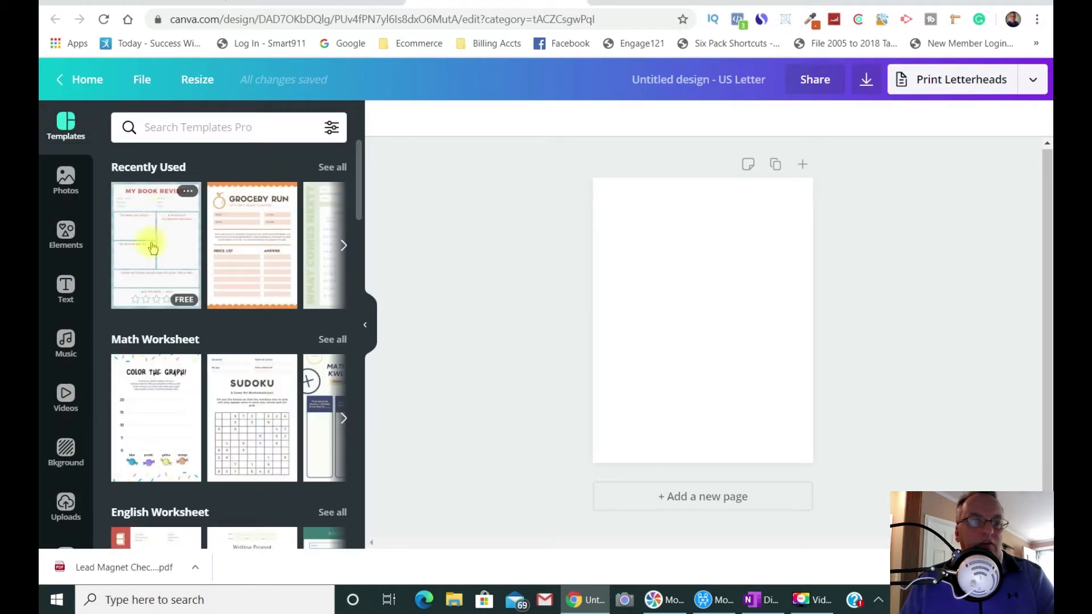
Step: Apply the My Book Review worksheet template to the blank page and delete its chevron background image
click(152, 246)
click(779, 353)
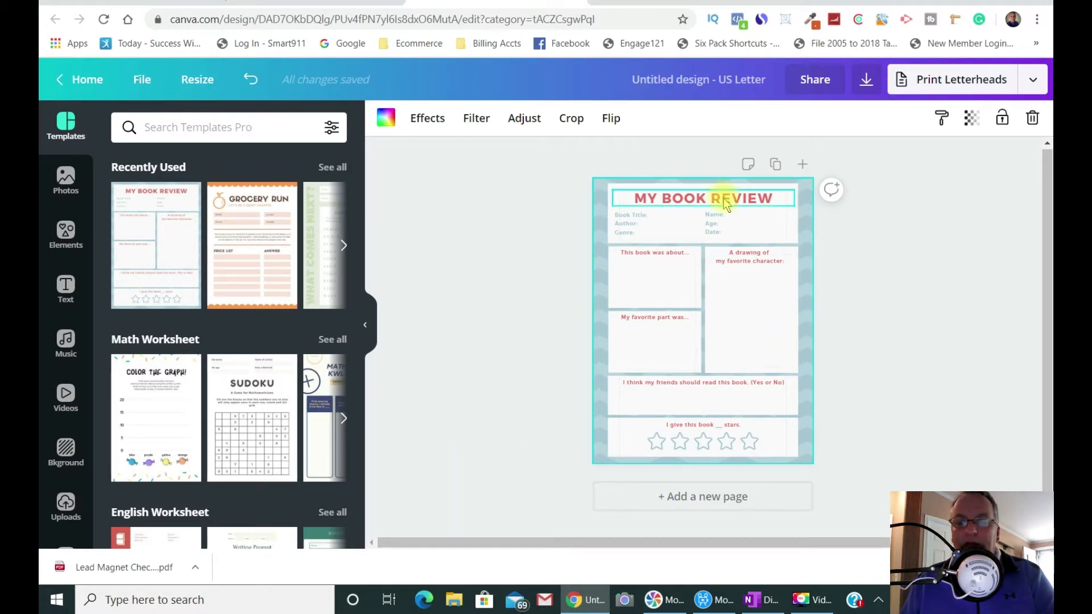
double_click(595, 188)
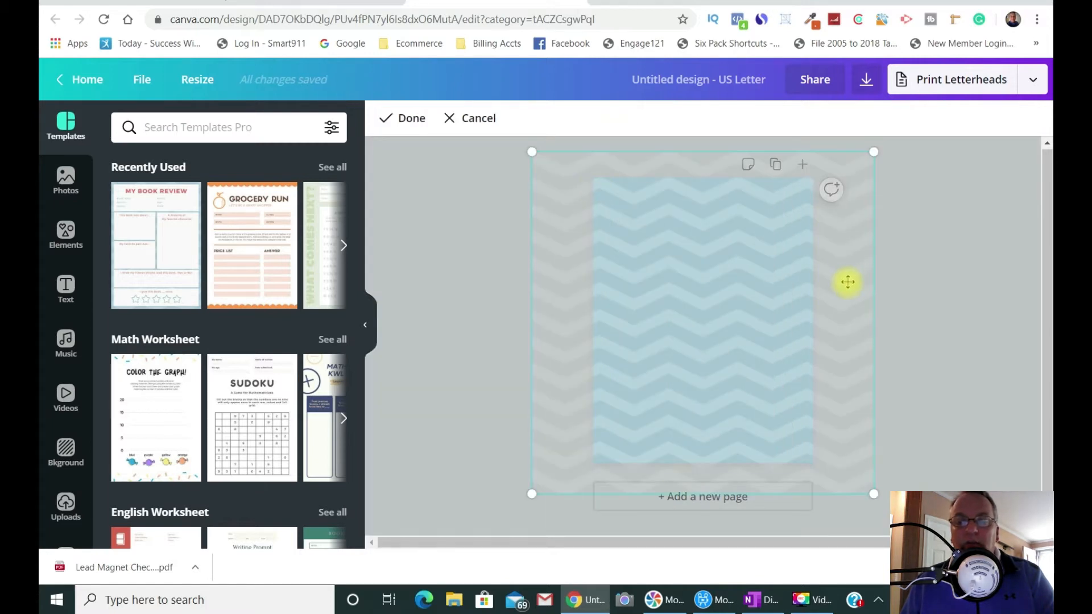
key(Delete)
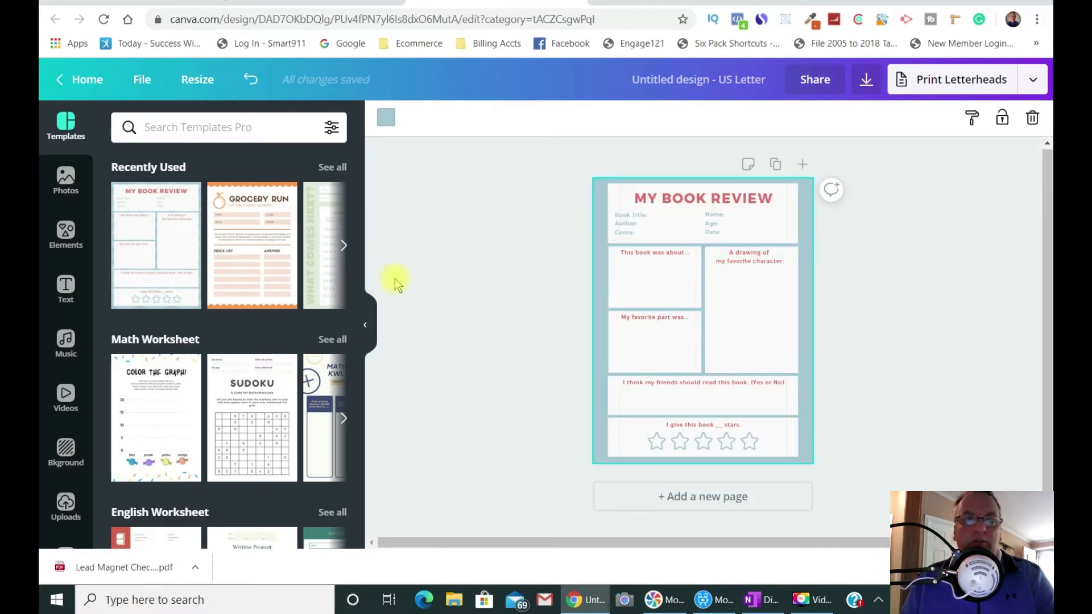
Step: Change the page background to the navy blue from the Funnellosophy brand colors
click(383, 122)
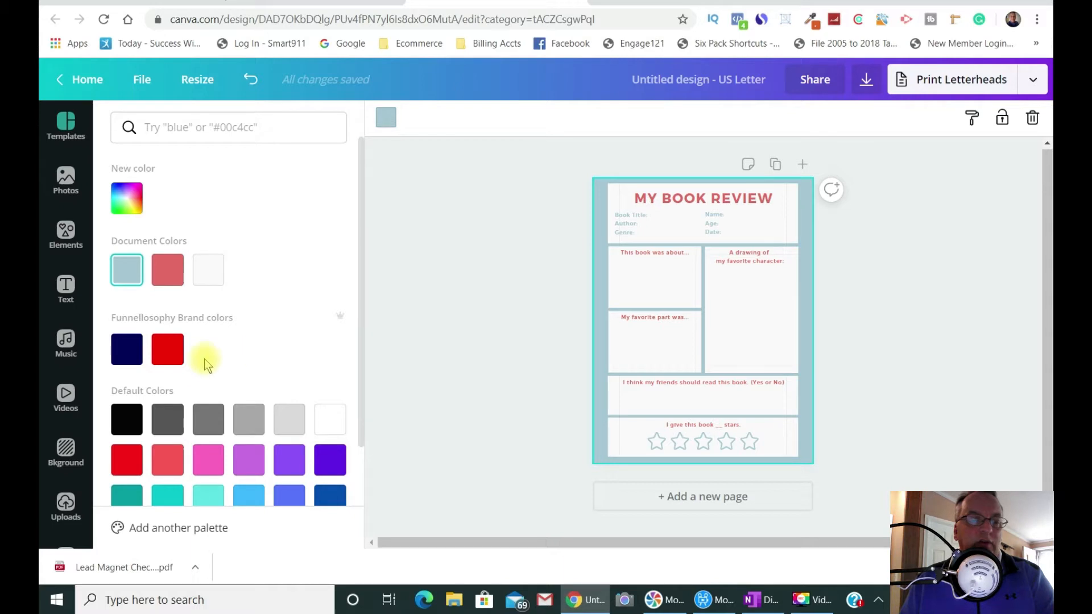
click(127, 349)
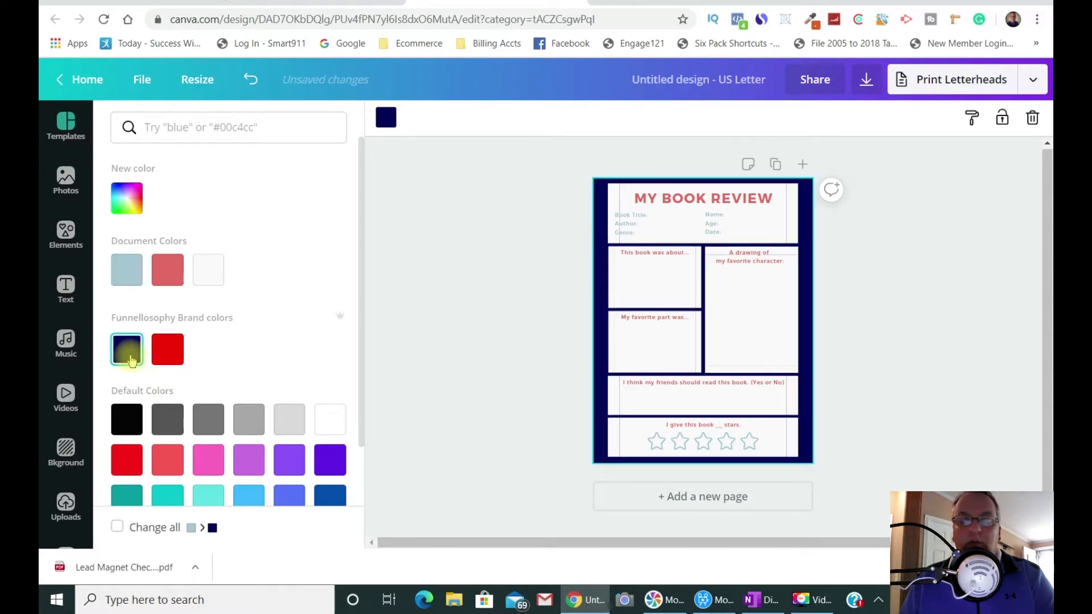
click(469, 257)
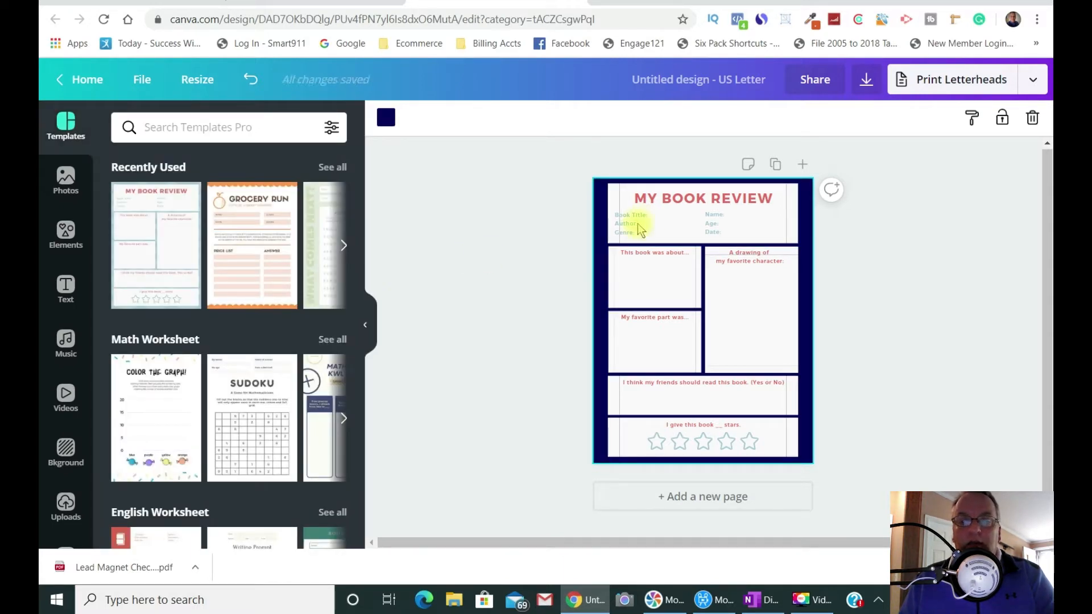
Step: Set the MY BOOK REVIEW title to font size 32 and color it with the red brand color
click(664, 208)
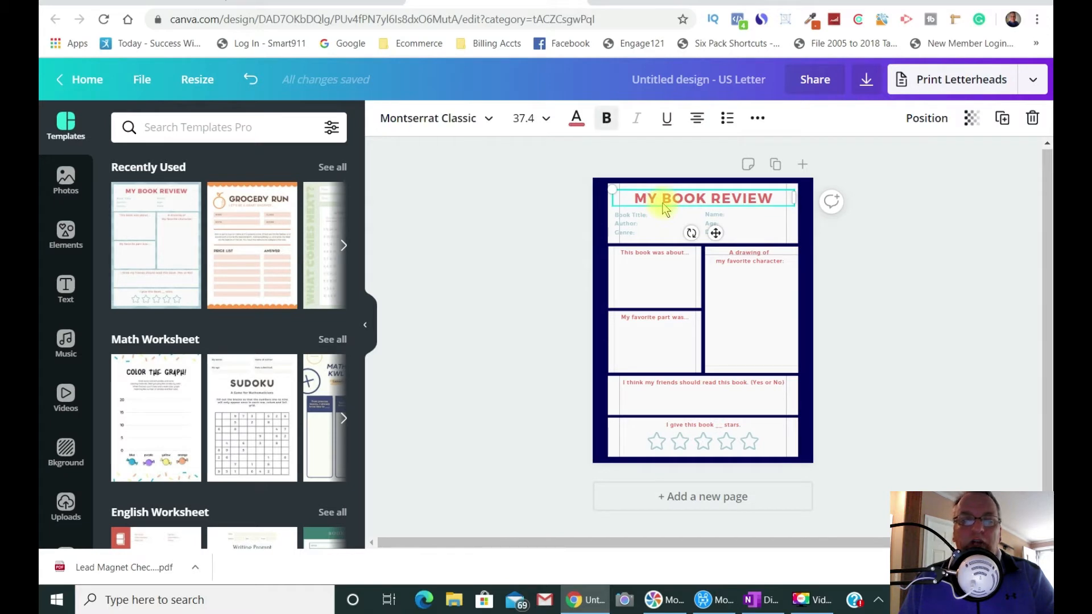
click(550, 125)
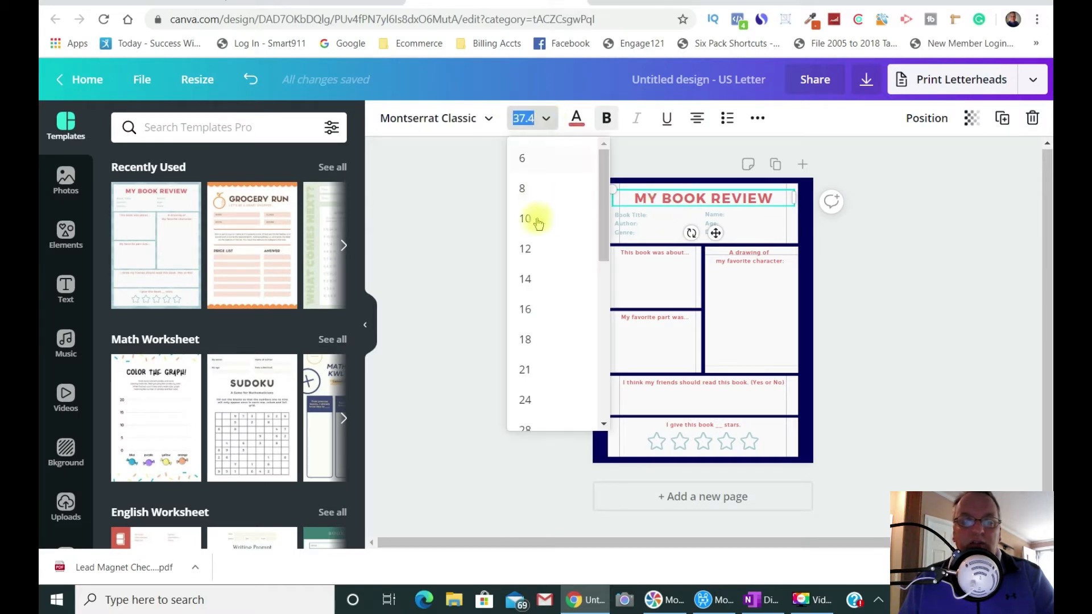
scroll(563, 338, down, 1)
click(544, 386)
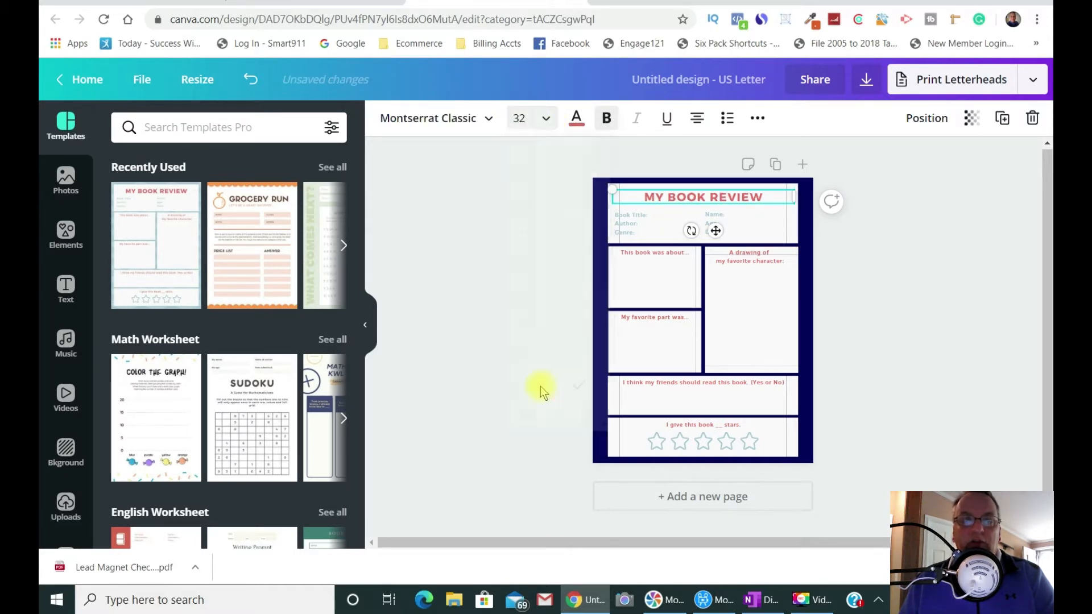
click(575, 121)
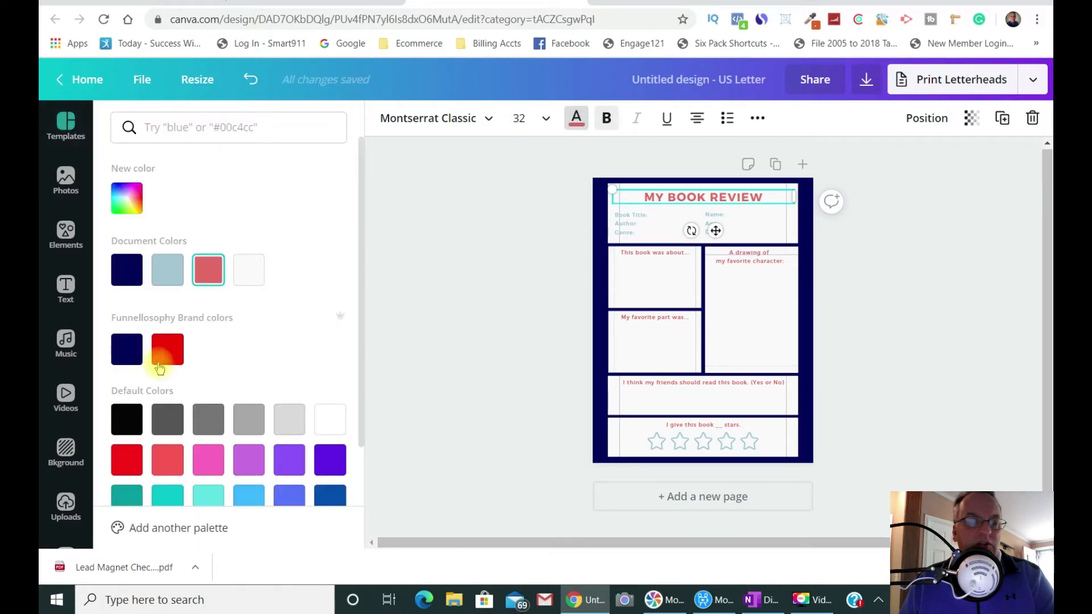
click(168, 349)
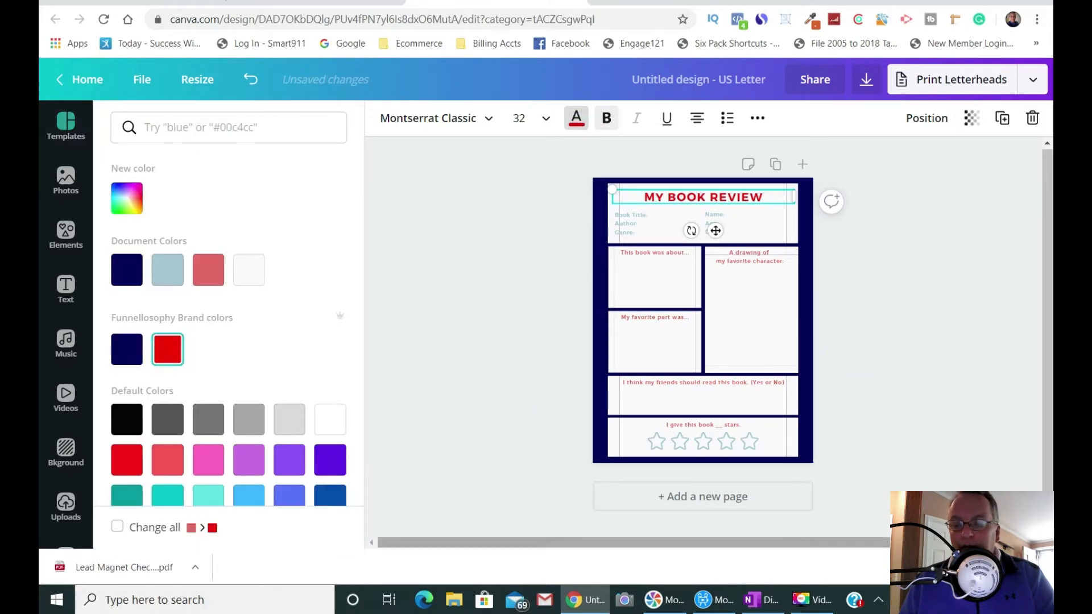
Step: Switch to OneNote and copy the LEAD MAGNET CHECKLIST heading from the Checklist page
click(773, 606)
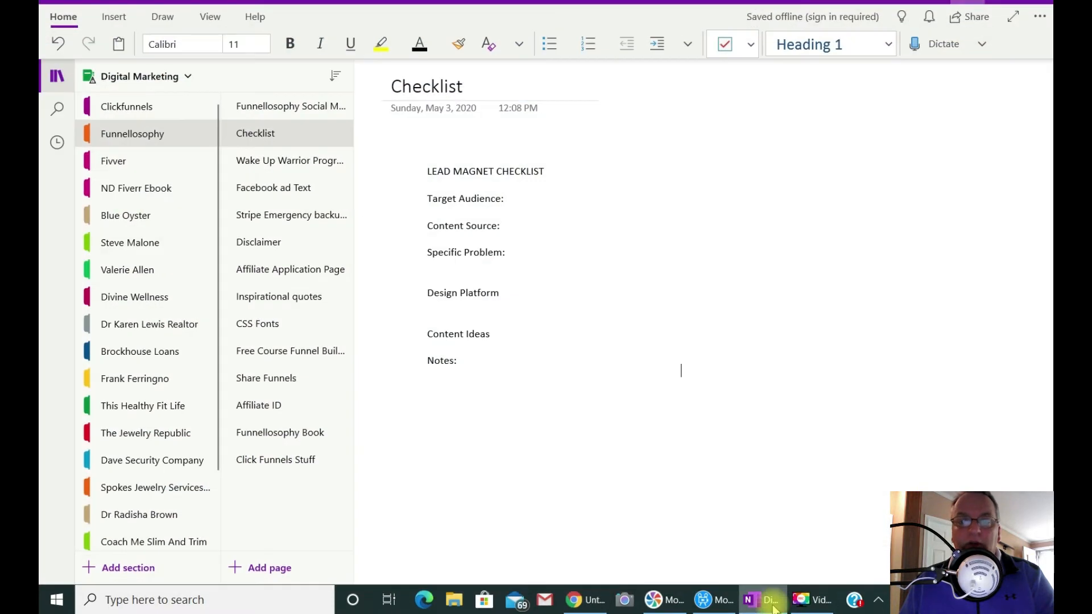
drag(423, 171, 535, 172)
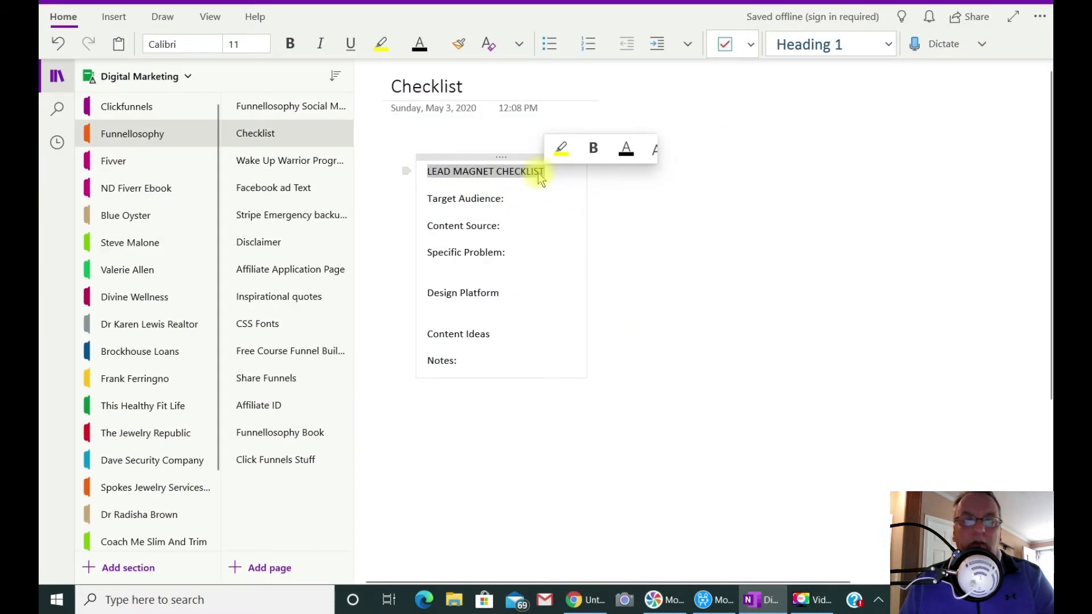
right_click(539, 171)
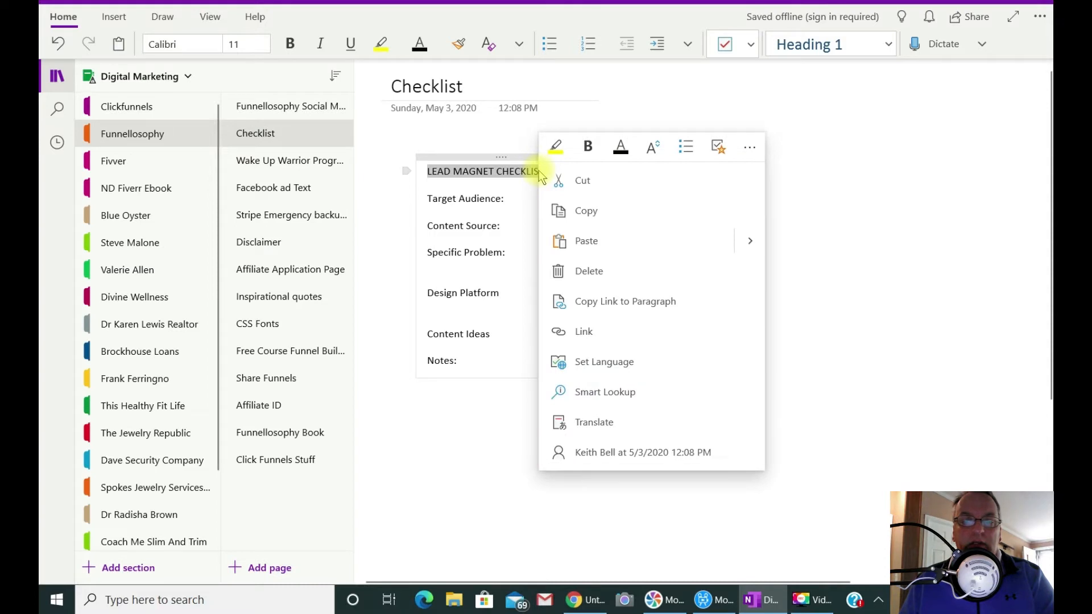
click(591, 211)
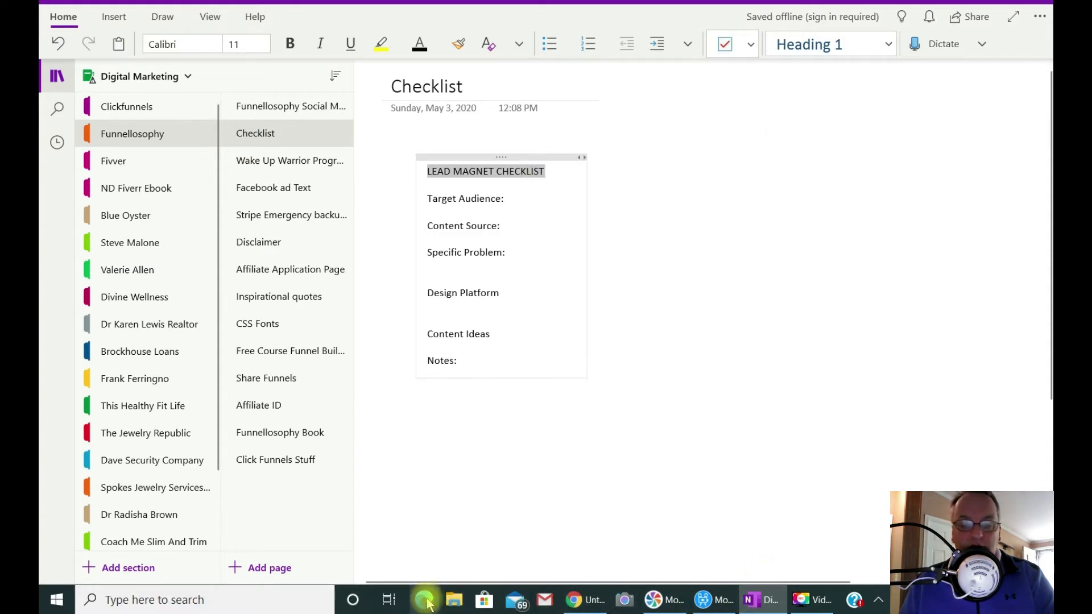
Step: Return to the Canva design and replace the MY BOOK REVIEW title with the copied heading
click(577, 600)
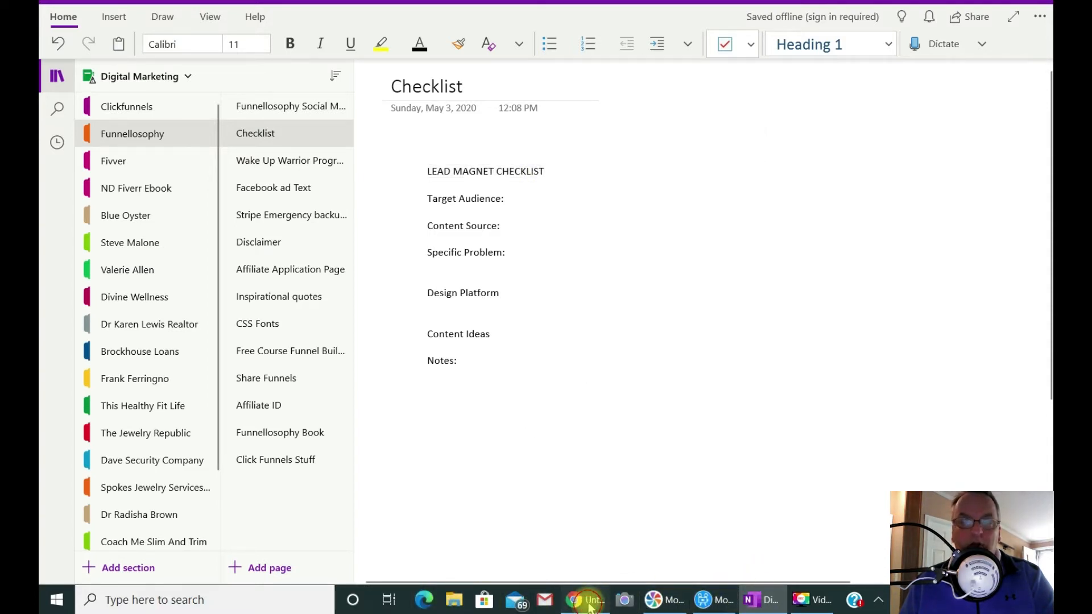
click(649, 200)
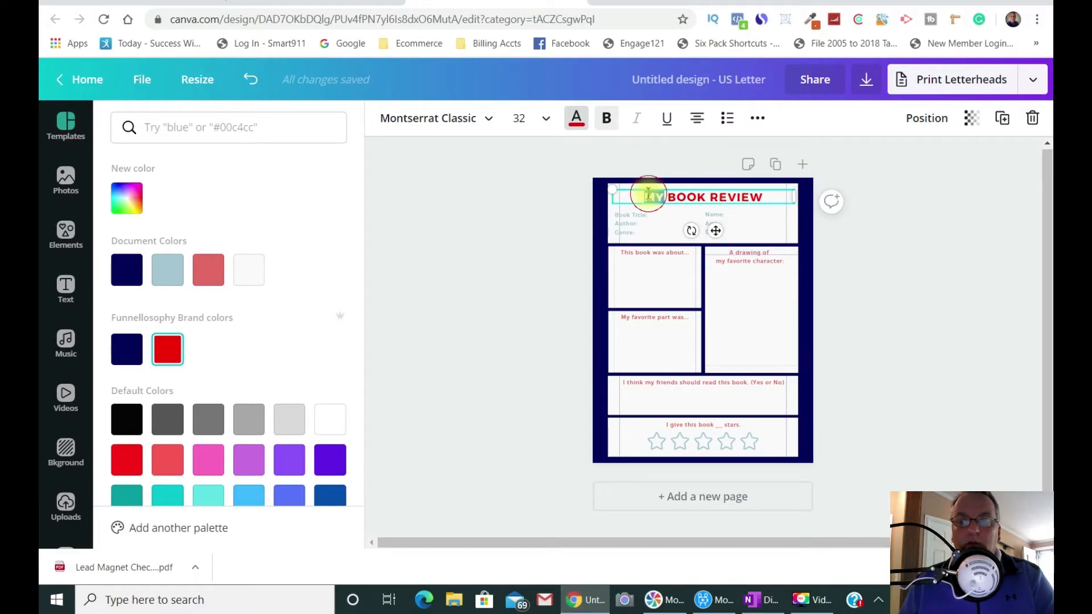
double_click(649, 195)
right_click(649, 195)
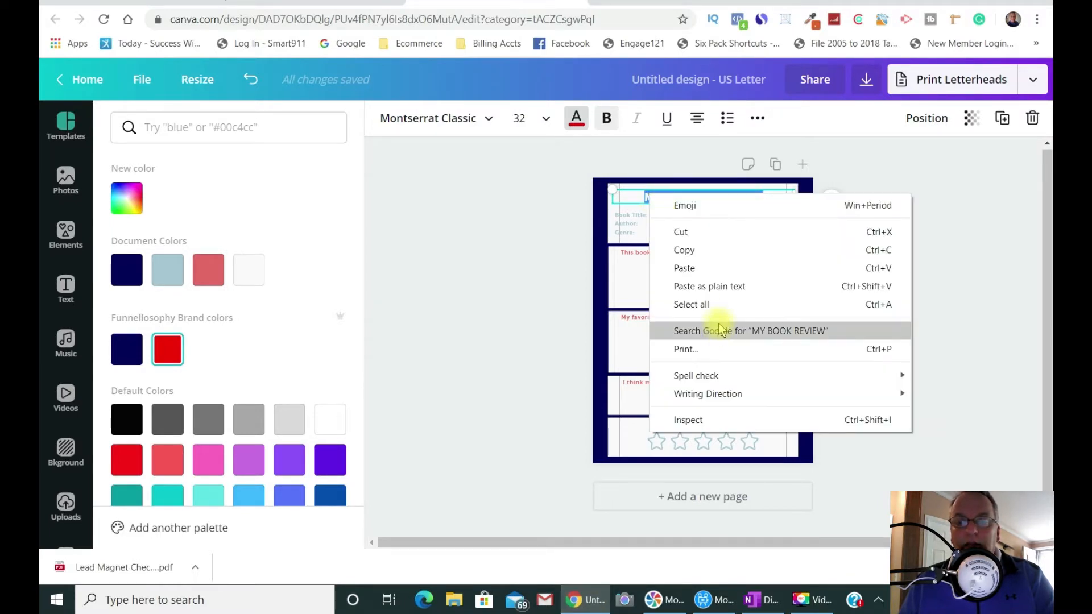
click(708, 269)
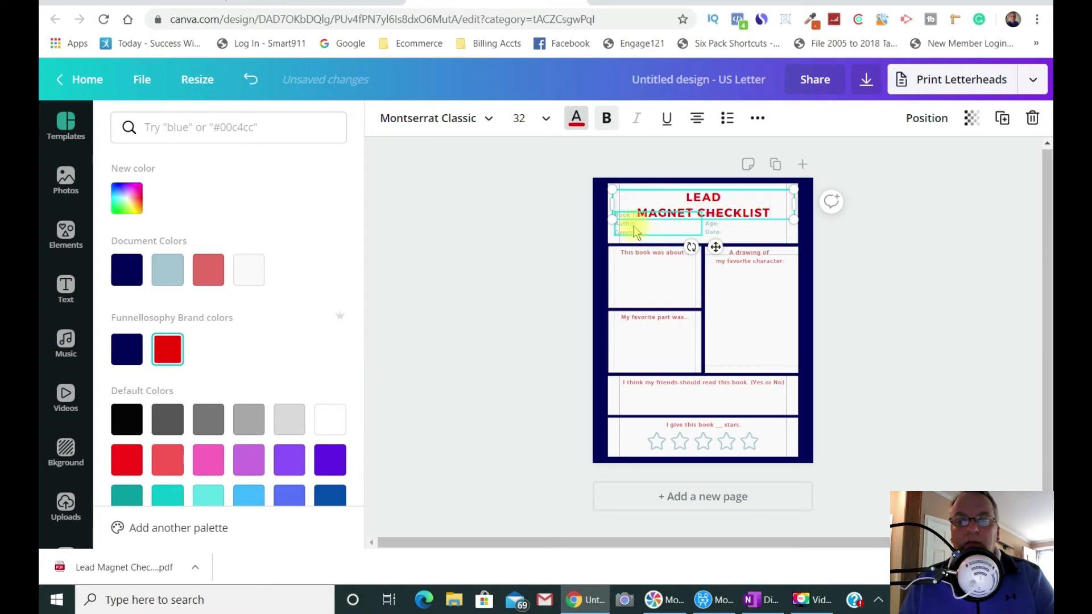
Step: Widen the title's text box to the full page width and set its MAGNET CHECKLIST line to size 21
drag(613, 205, 592, 204)
mouse_move(796, 206)
mouse_down()
mouse_move(848, 205)
mouse_move(813, 206)
mouse_up()
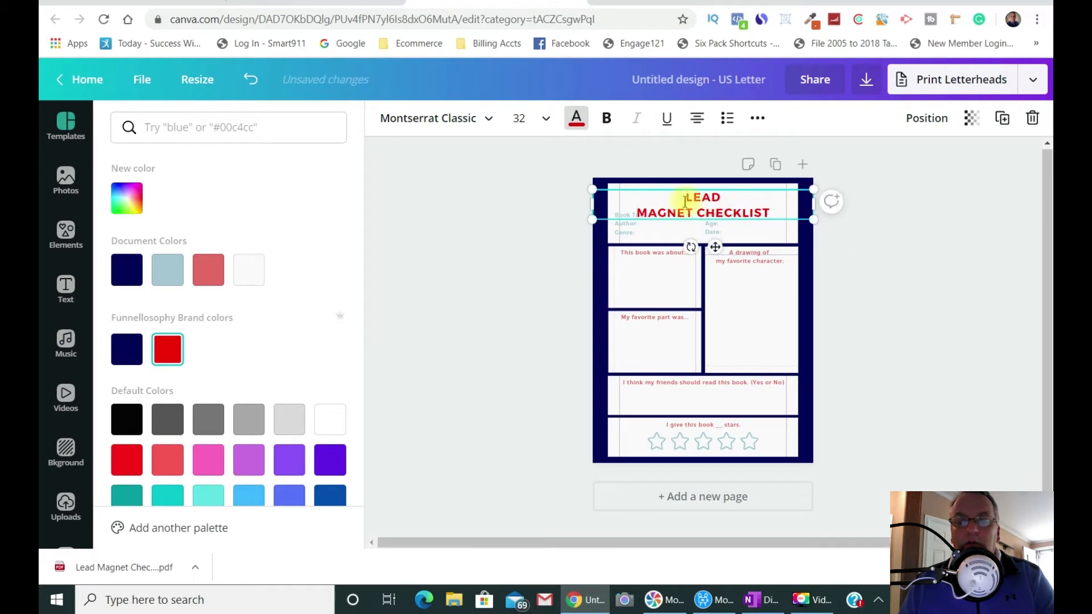
click(543, 118)
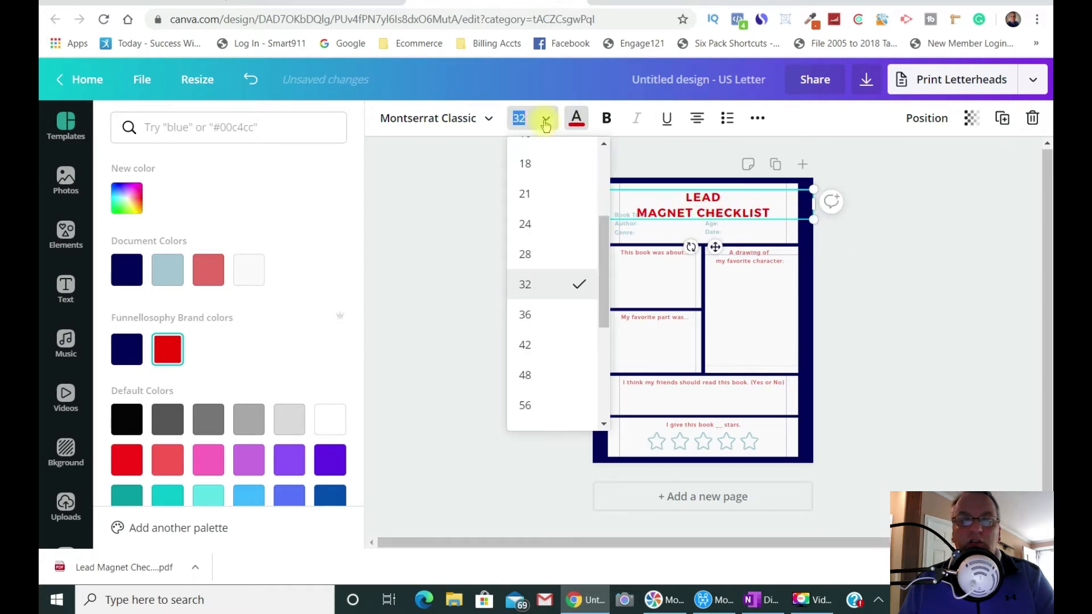
click(526, 197)
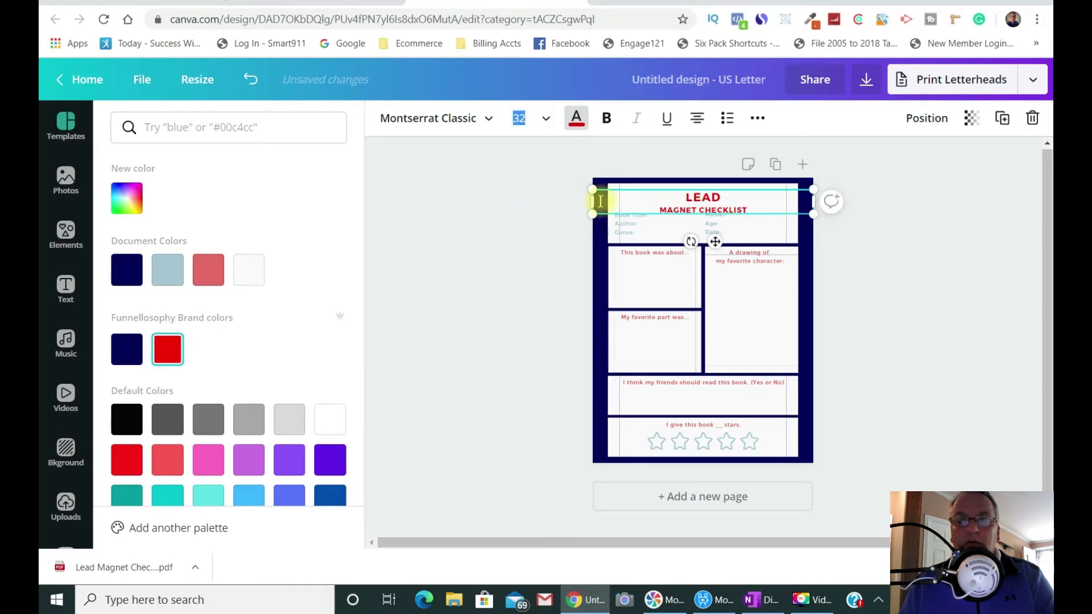
Step: Join the two title lines into a single centered line reading LEAD MAGNET CHECKLIST
click(669, 202)
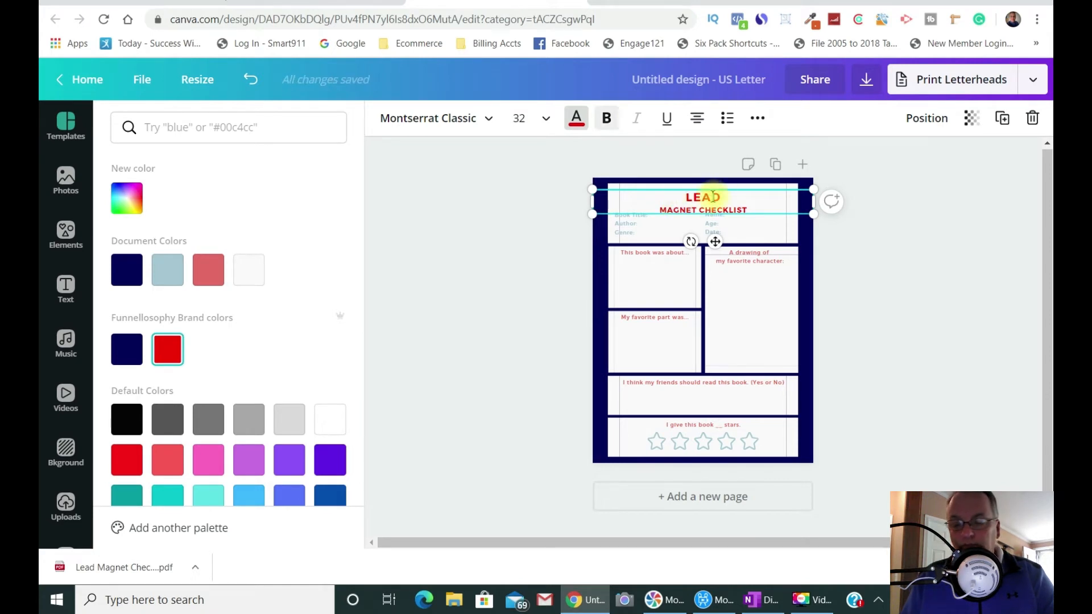
click(694, 119)
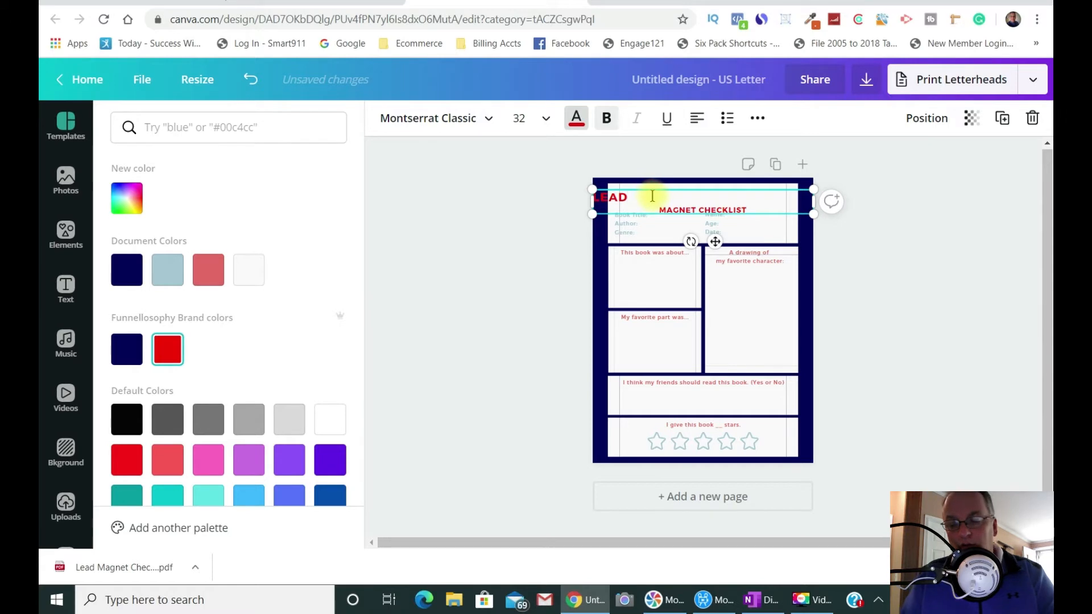
key(Delete)
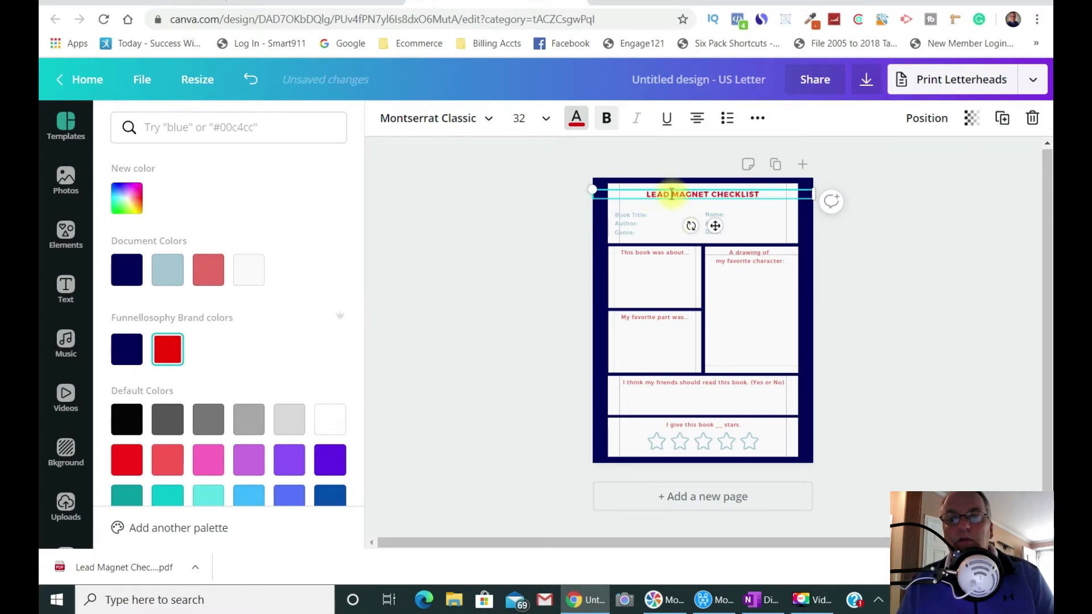
Step: Set the whole LEAD MAGNET CHECKLIST title to font size 32 and move it slightly upward
drag(646, 193, 775, 190)
click(529, 119)
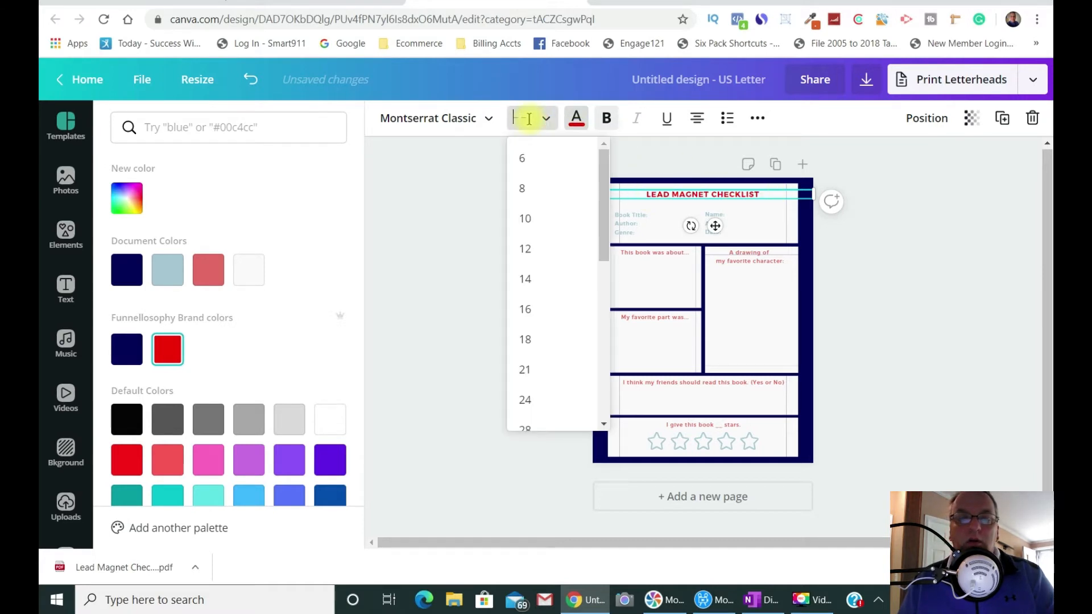
scroll(557, 341, down, 1)
click(535, 392)
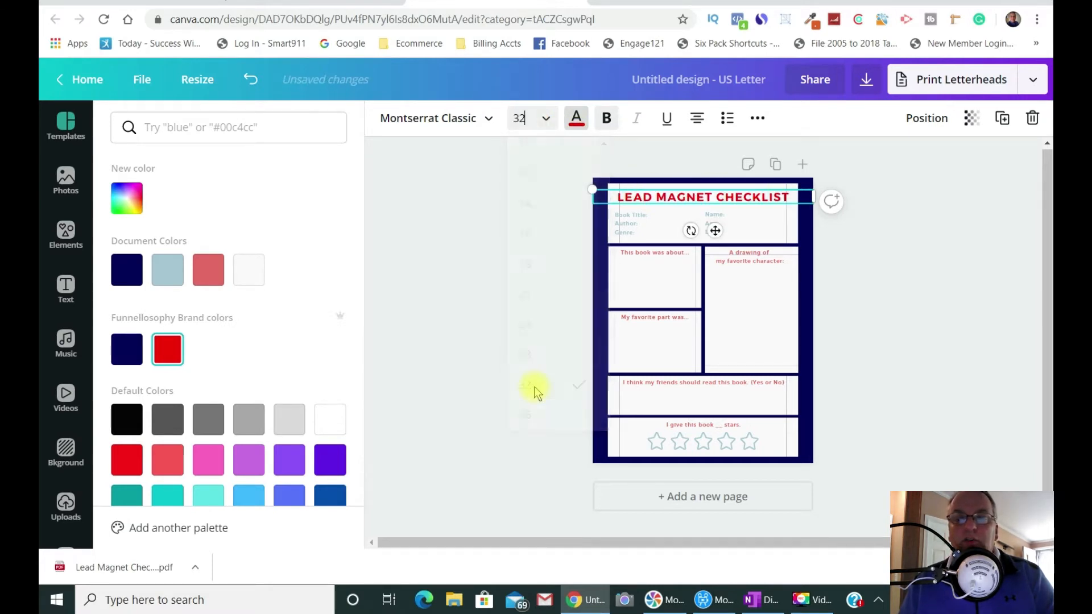
click(891, 307)
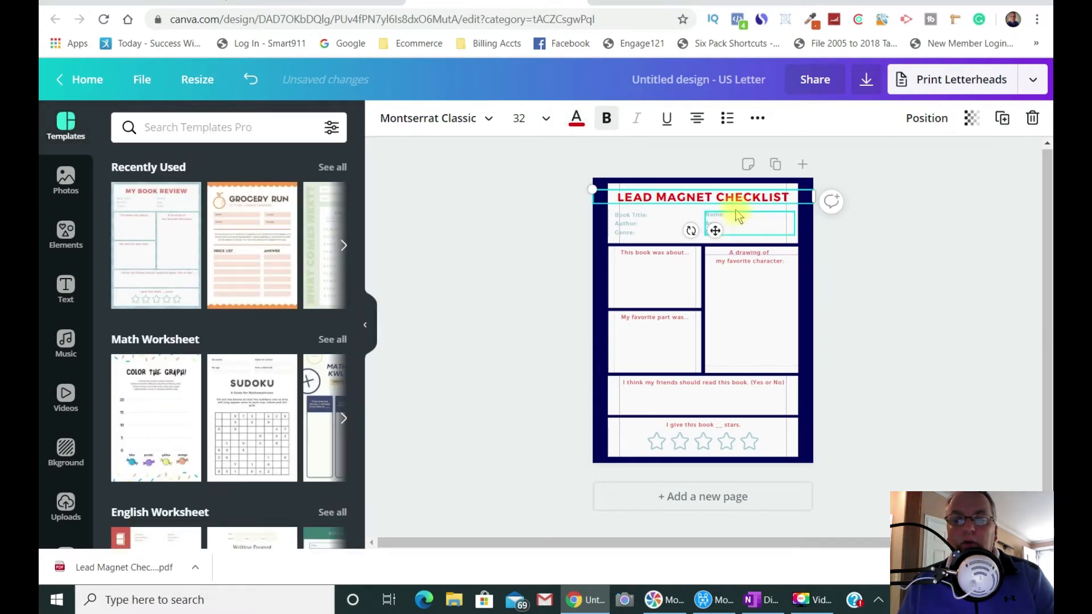
drag(729, 187, 736, 184)
click(878, 194)
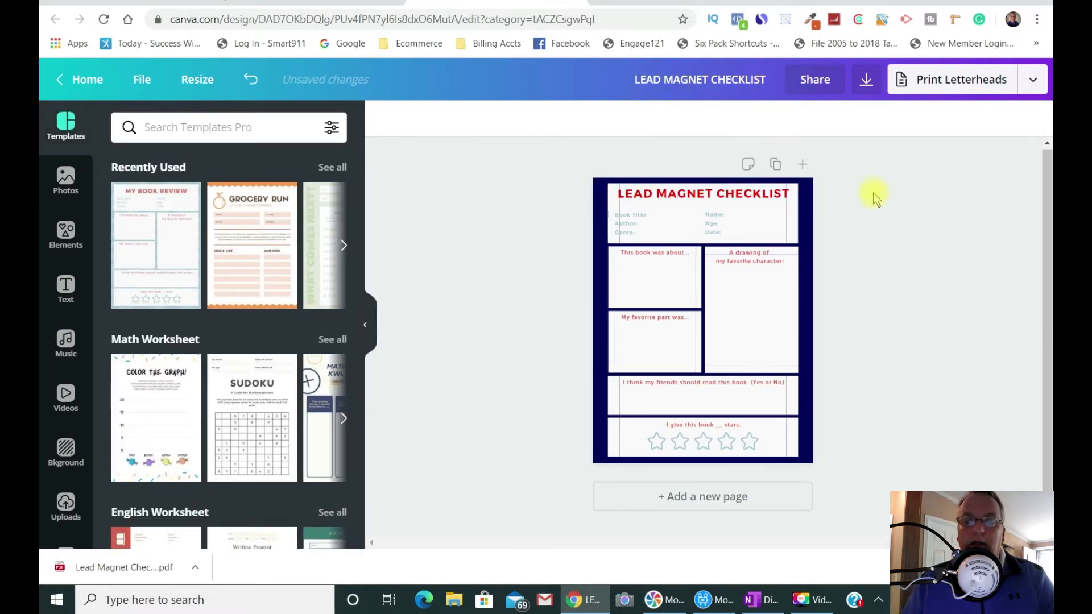
Step: Set the Book Title, Author and Genre text block to font size 42
click(663, 213)
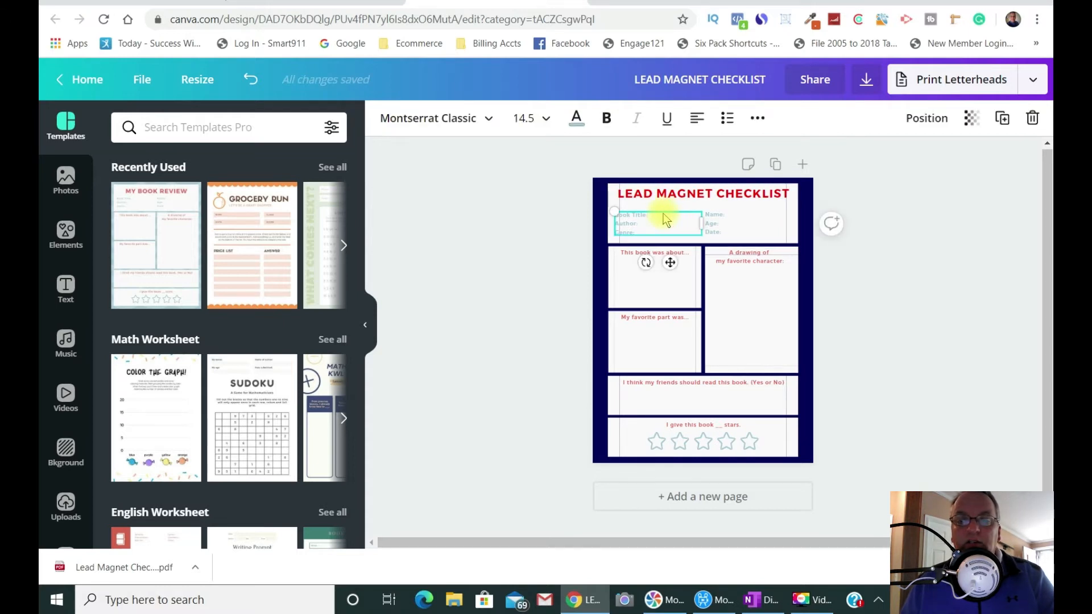
click(550, 118)
scroll(555, 350, down, 3)
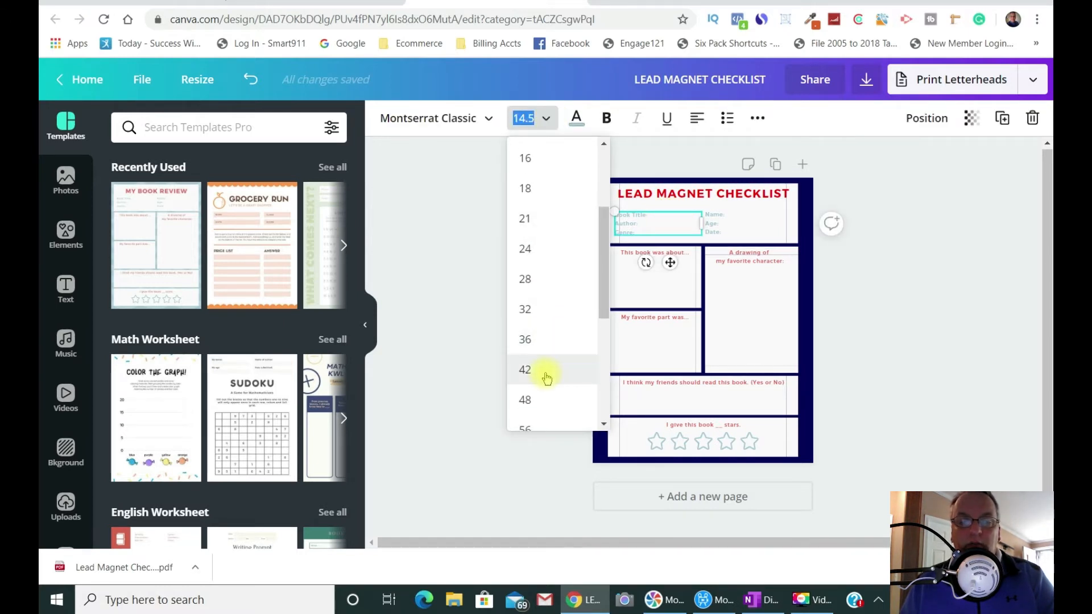
click(546, 369)
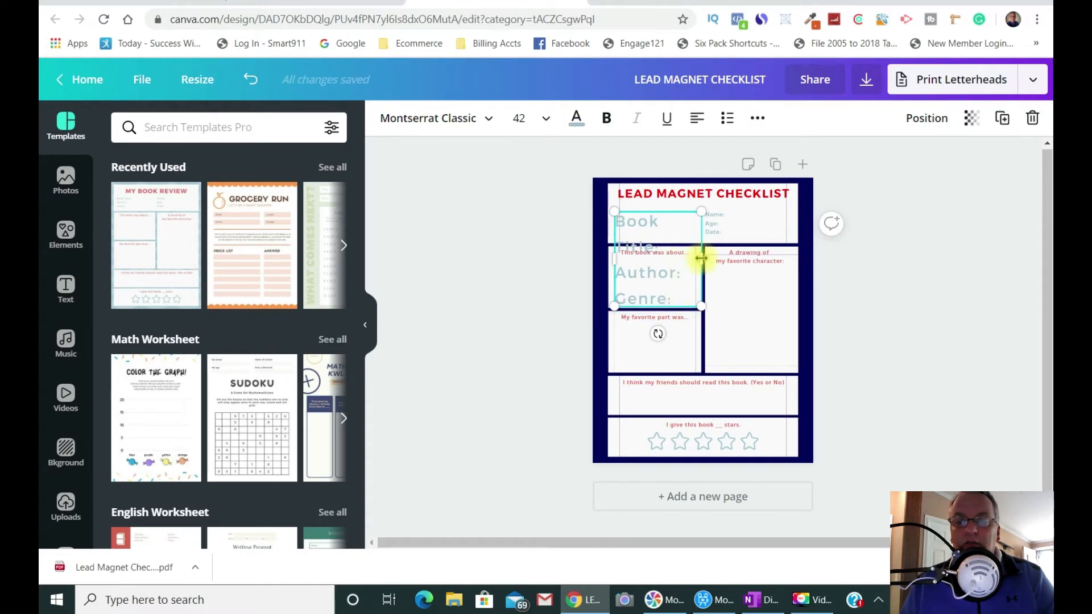
Step: Try to reposition the enlarged Book Title, Author and Genre text block, and undo its move off the page
drag(677, 255, 676, 252)
click(676, 212)
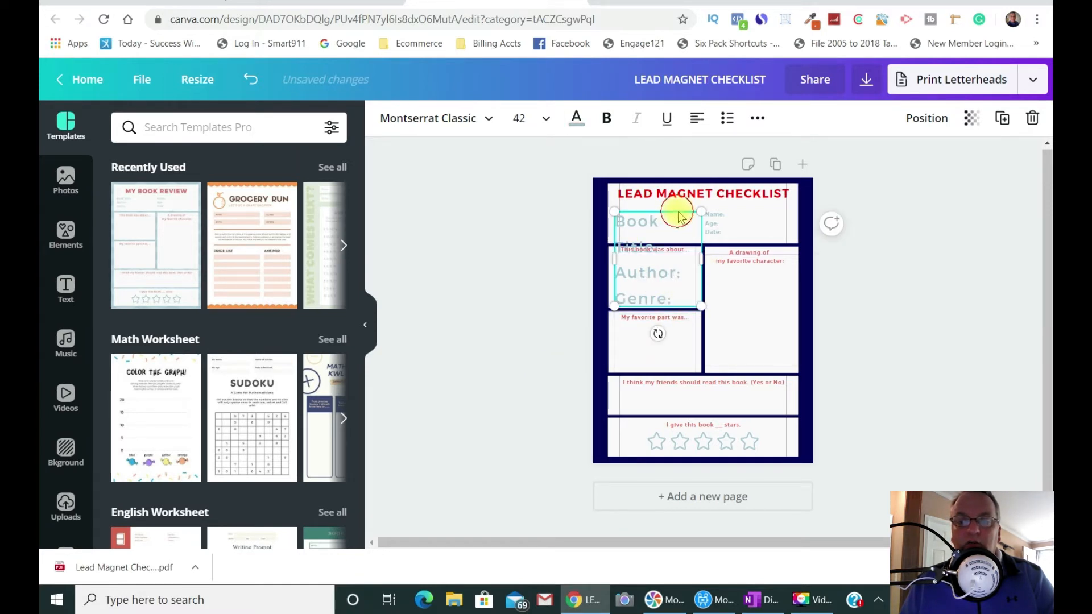
drag(678, 210, 503, 235)
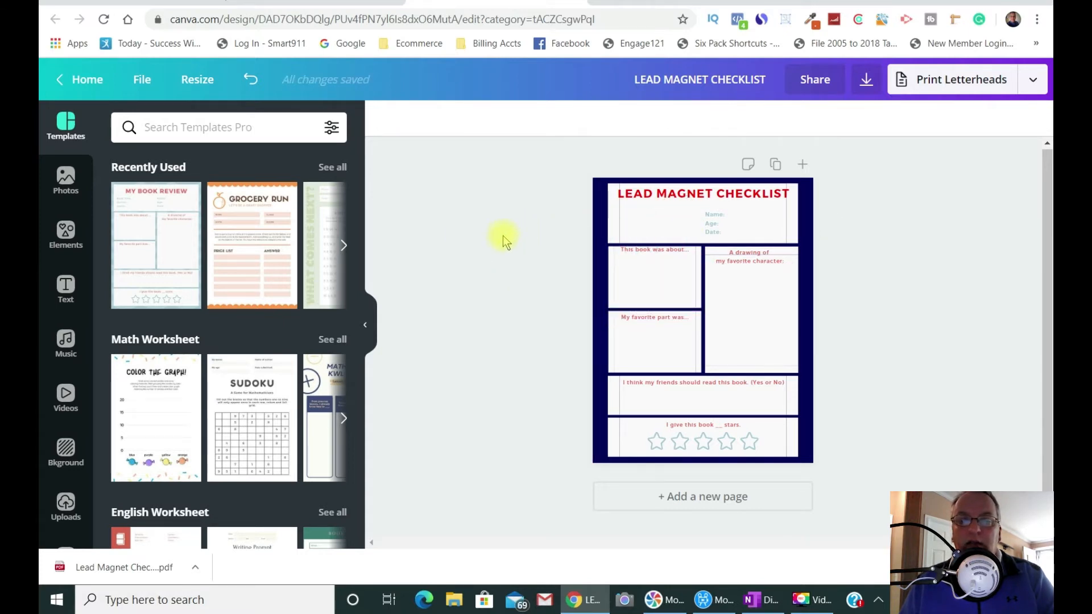
click(249, 80)
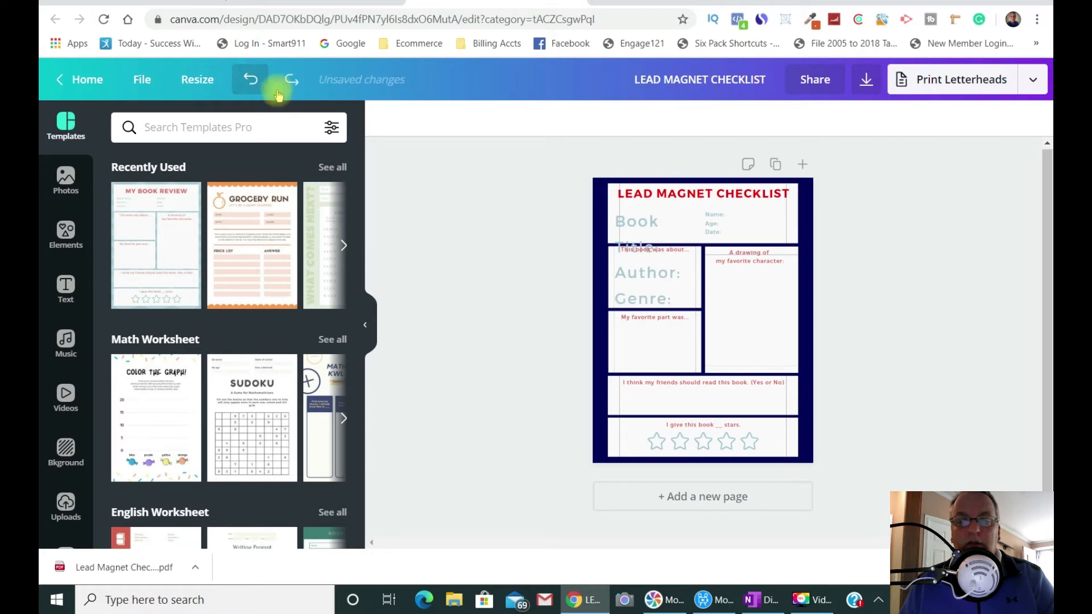
Step: Recolor the Book Title, Author and Genre text block brand red and widen it past the page edge so Book Title: fits on one line
click(623, 224)
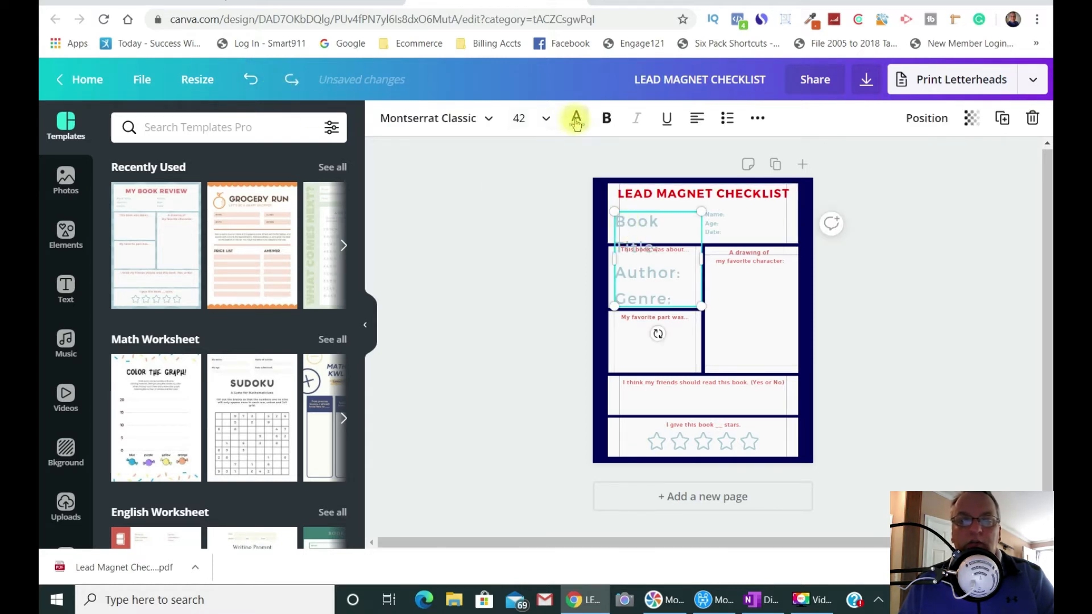
click(576, 121)
click(165, 360)
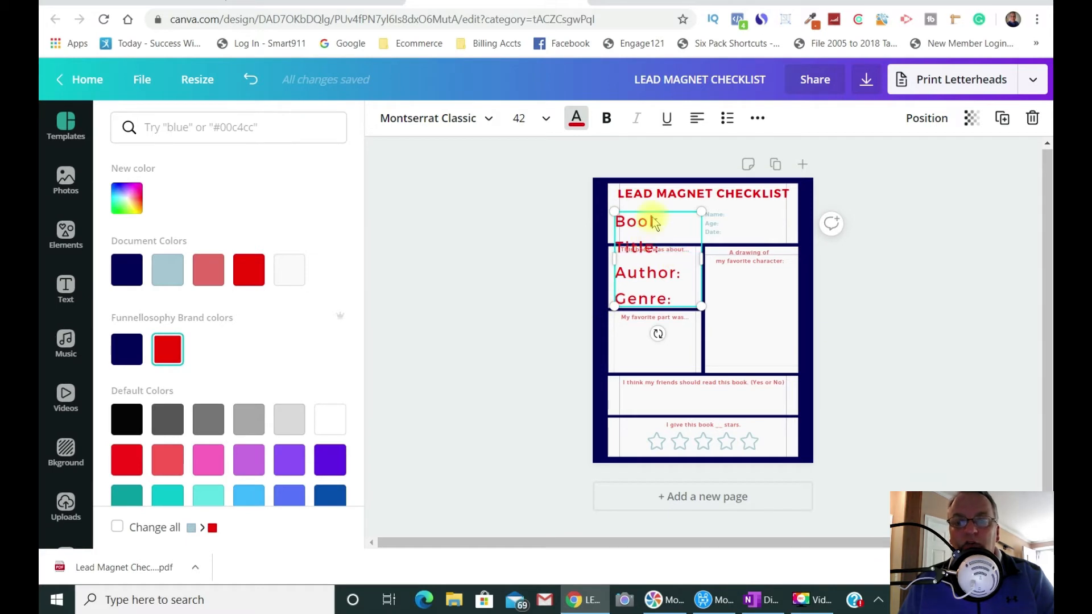
drag(701, 258, 867, 257)
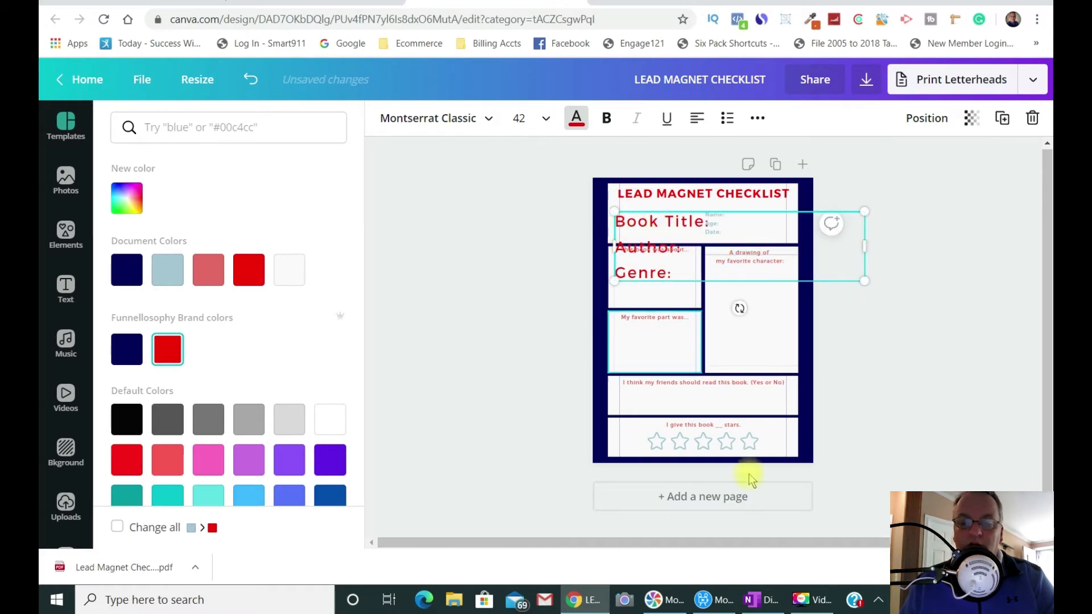
Step: Copy Target Audience: from the OneNote Checklist page and paste it over the Book Title: line in the Canva design
click(765, 601)
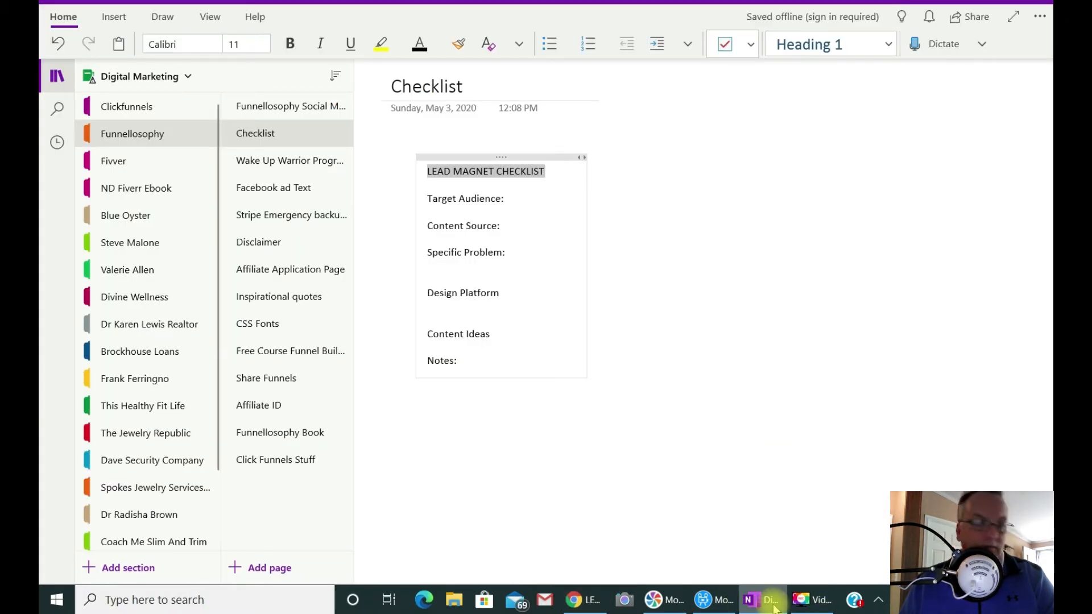
click(426, 198)
drag(453, 198, 517, 205)
right_click(501, 200)
click(547, 235)
click(592, 601)
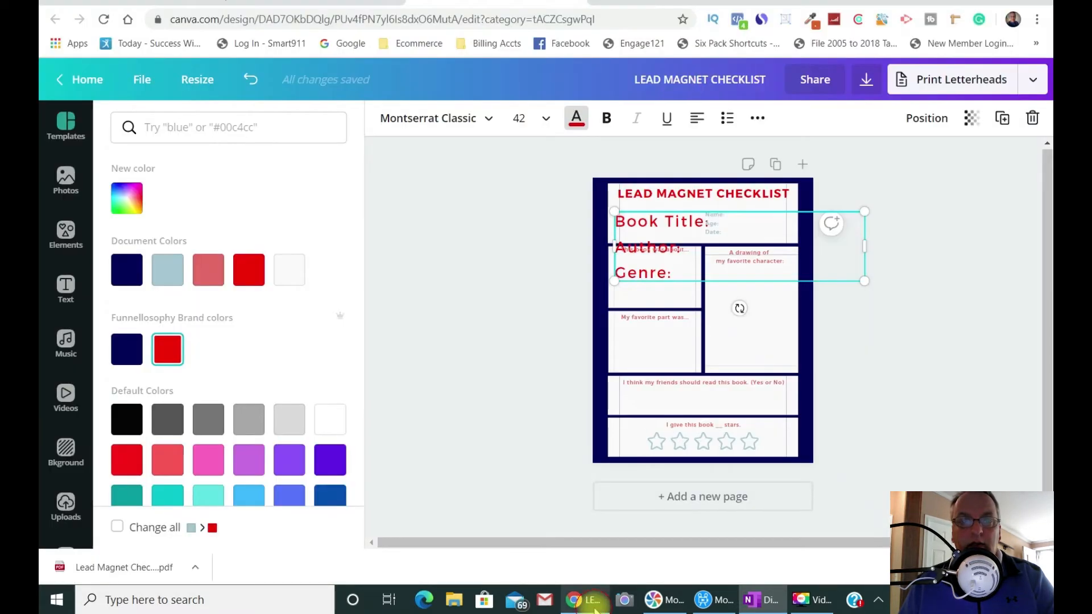
click(618, 225)
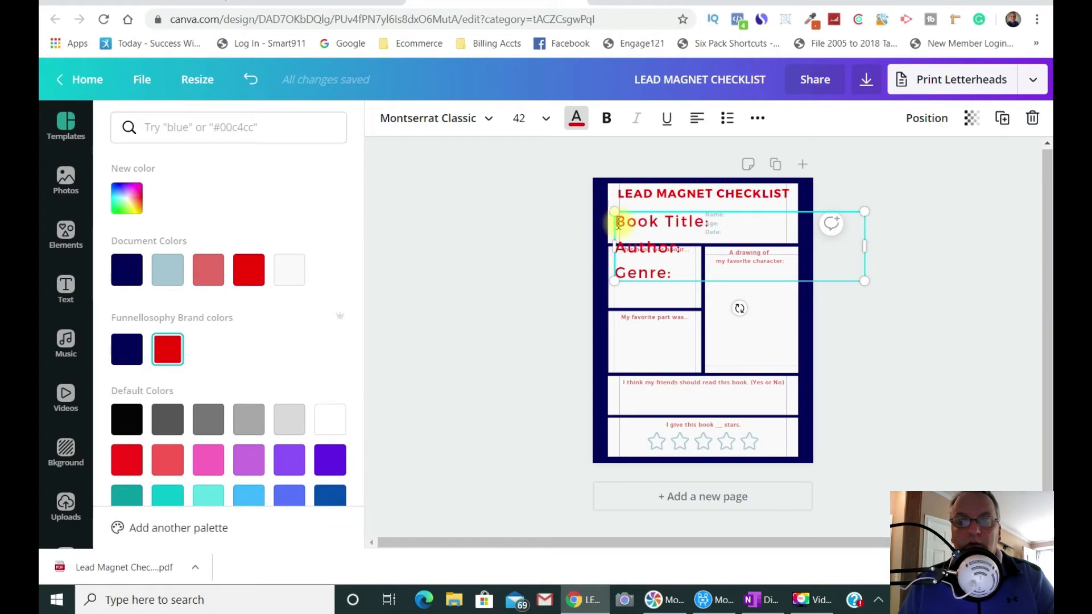
drag(618, 221, 711, 224)
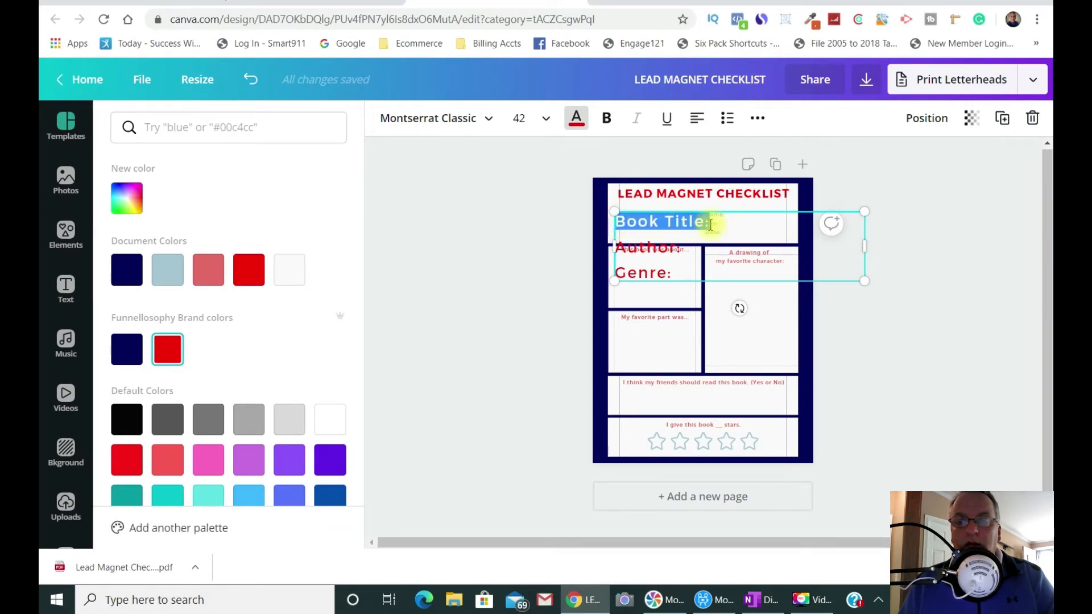
right_click(717, 225)
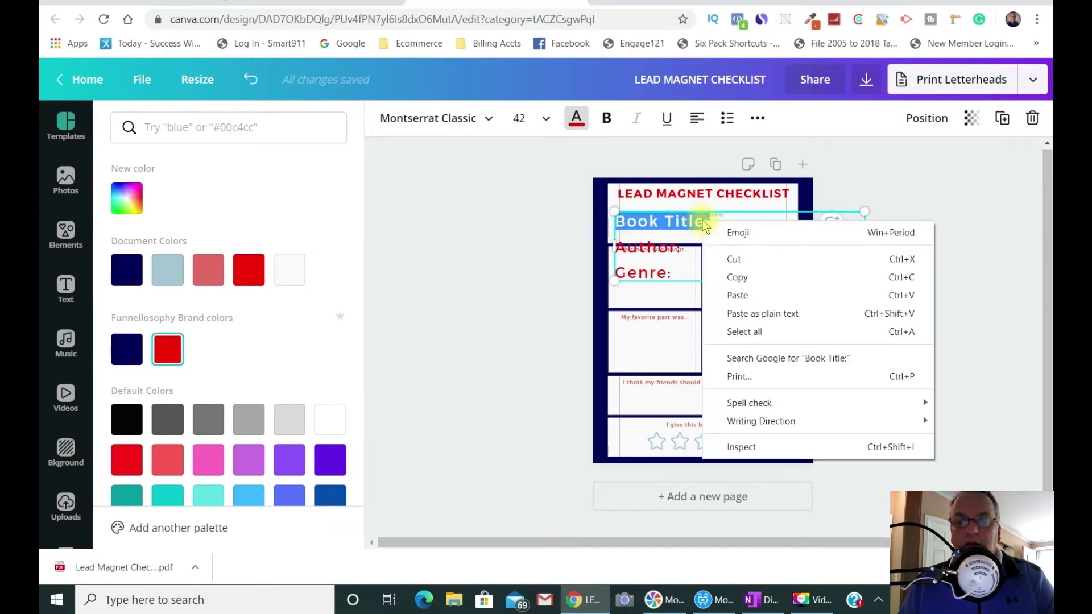
click(757, 295)
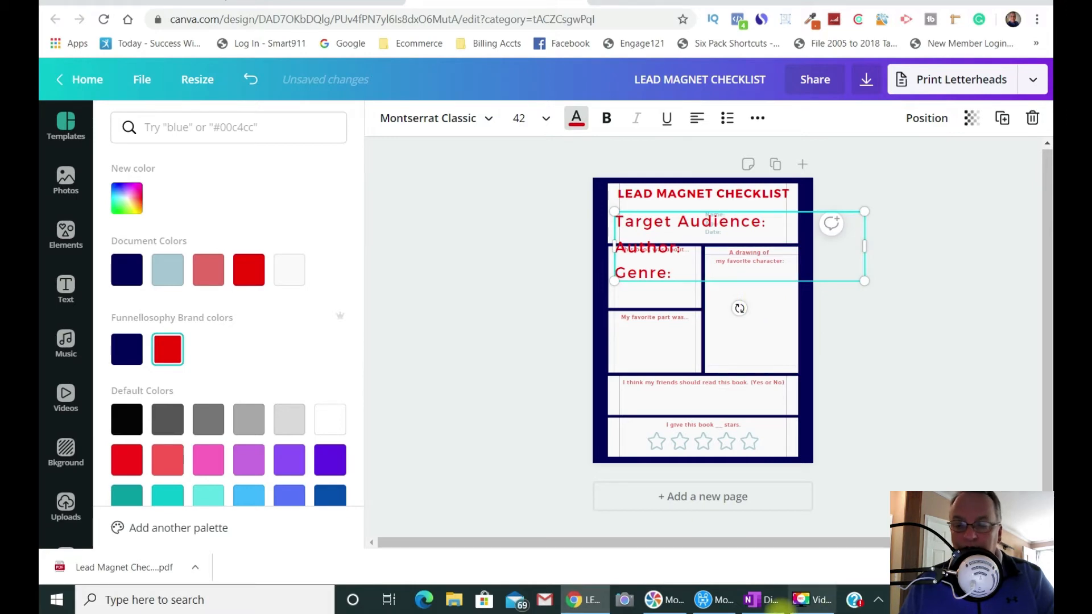
Step: Copy Content Source: from the OneNote Checklist page and paste it over the Author: line in the Canva design
click(766, 600)
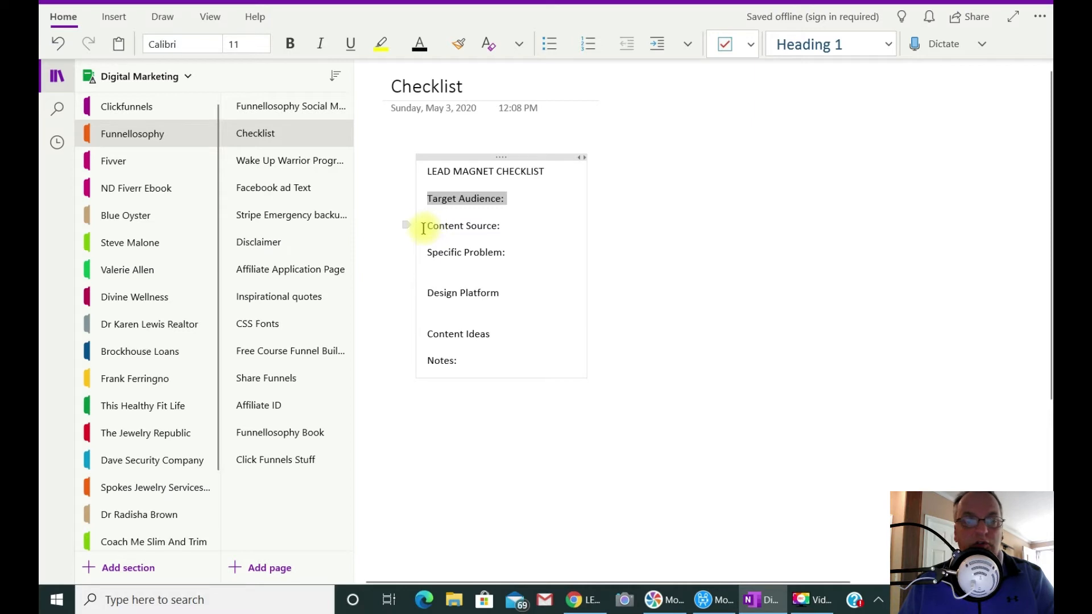
drag(426, 224, 506, 226)
right_click(486, 228)
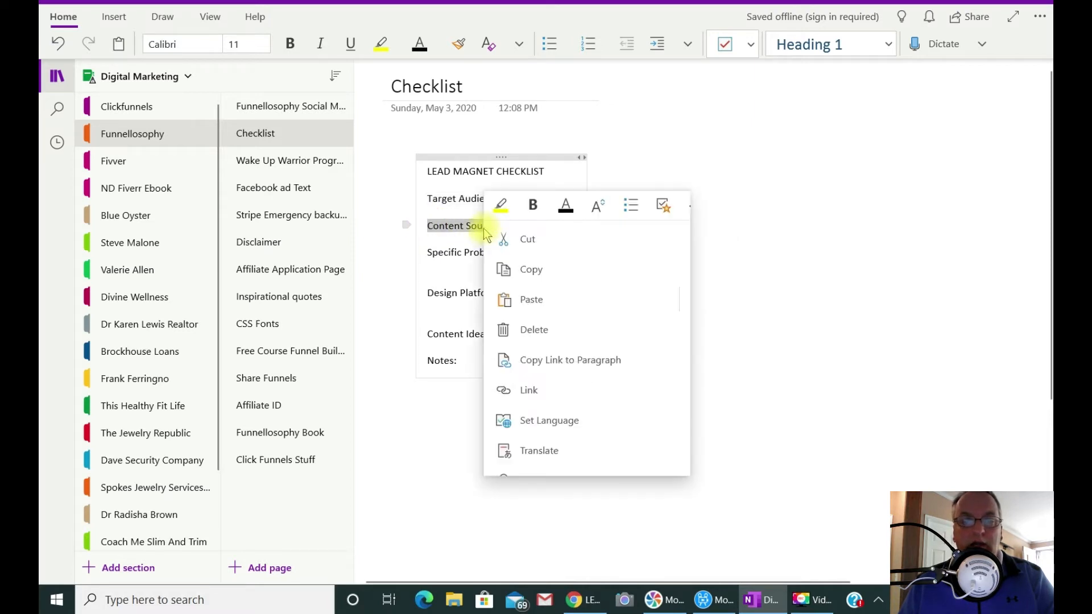
click(529, 272)
click(587, 607)
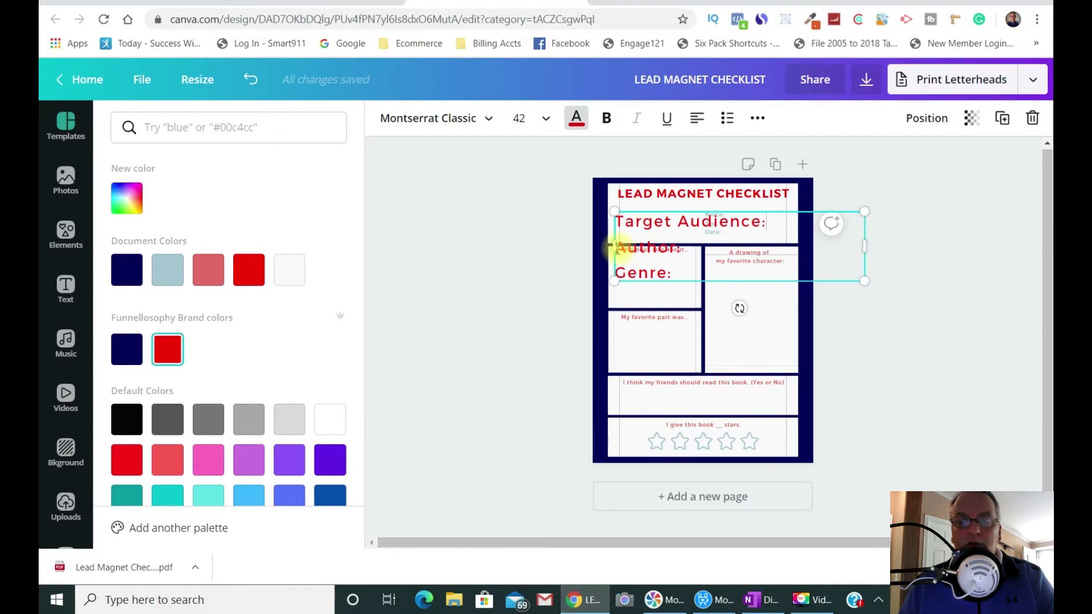
drag(616, 246, 680, 254)
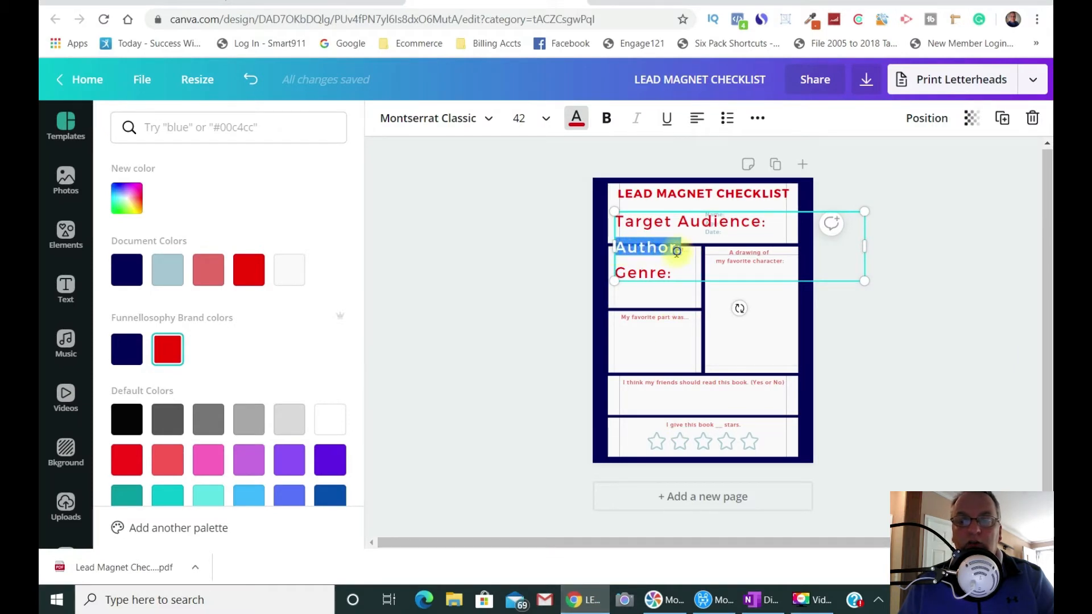
right_click(676, 251)
click(714, 323)
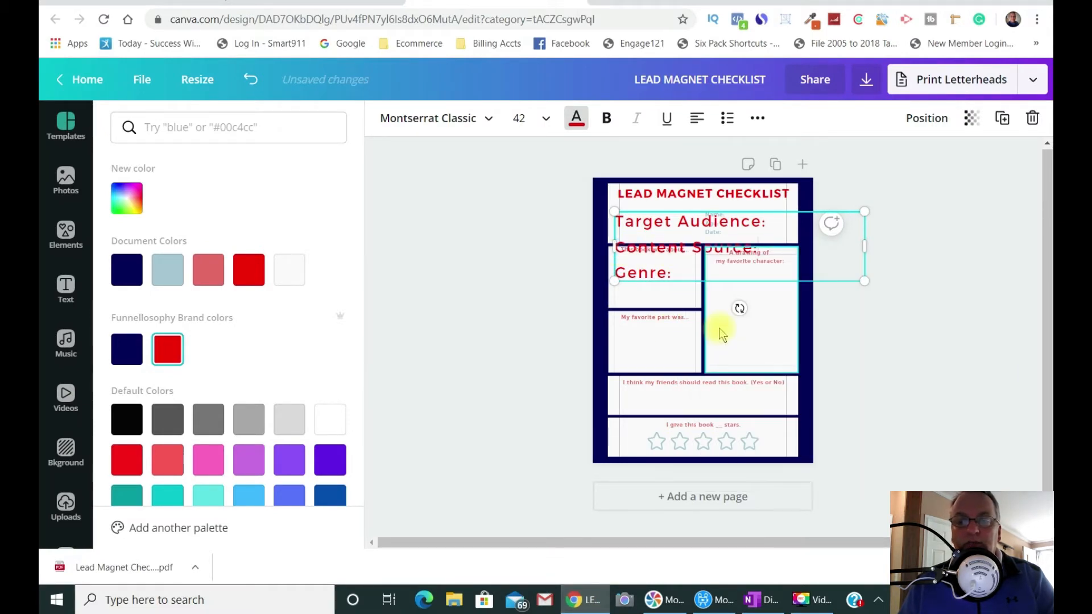
mouse_move(593, 610)
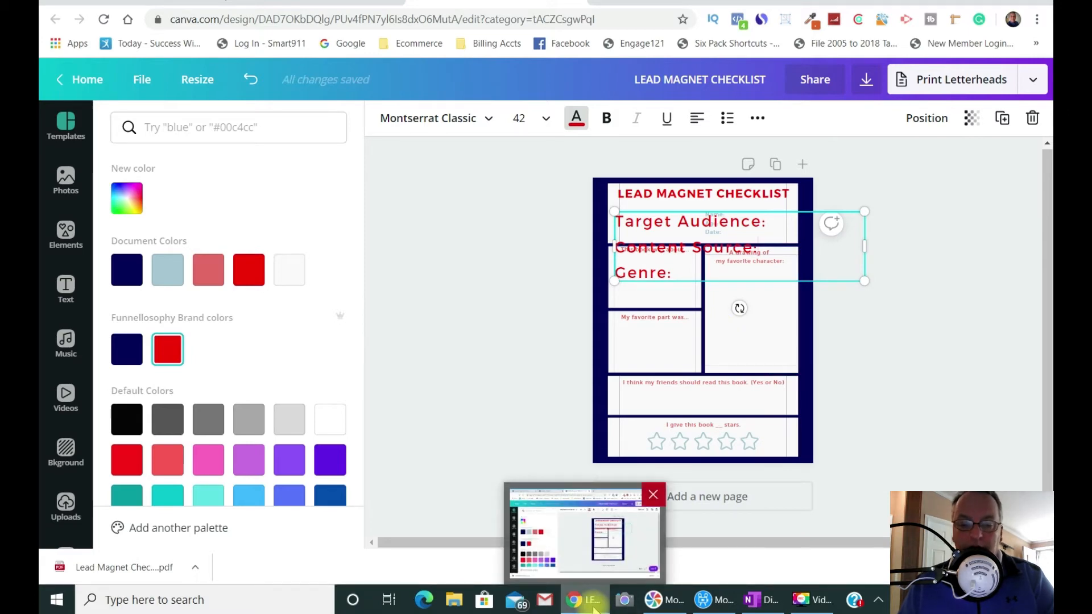
click(761, 600)
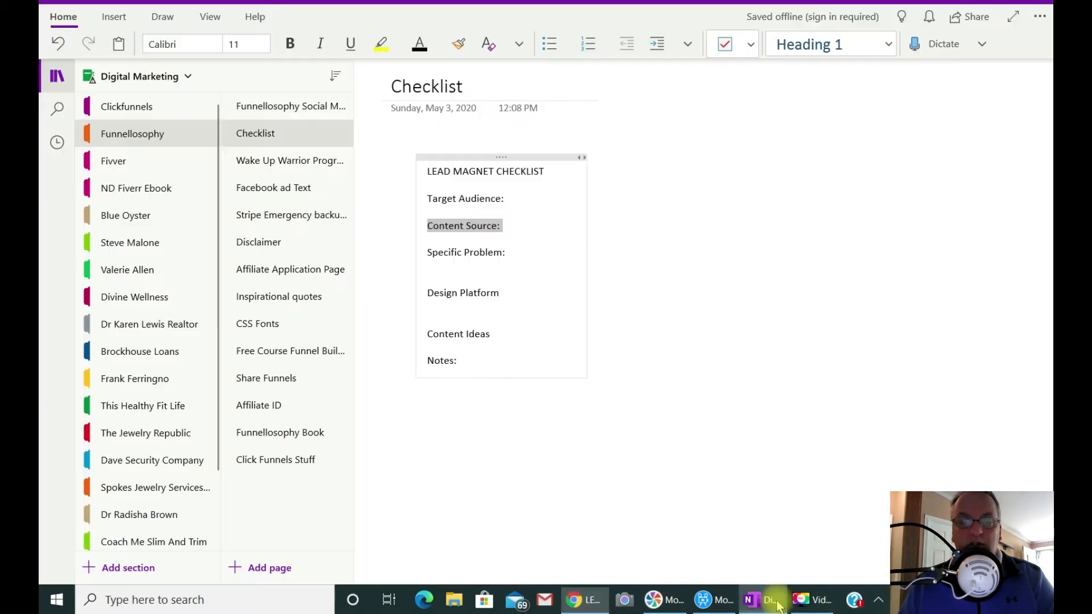
drag(426, 252, 505, 250)
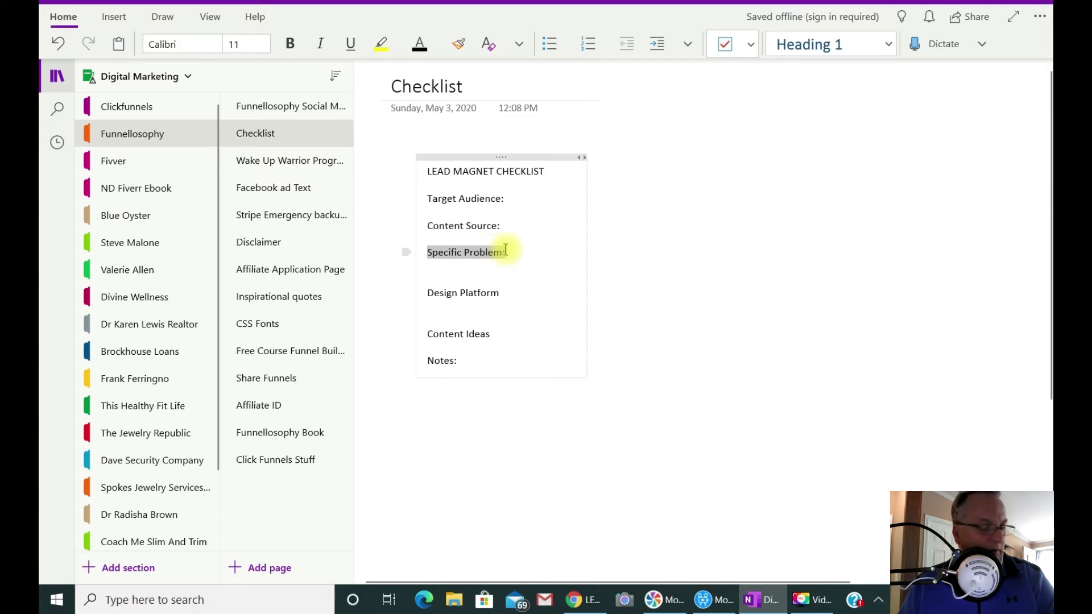
click(522, 275)
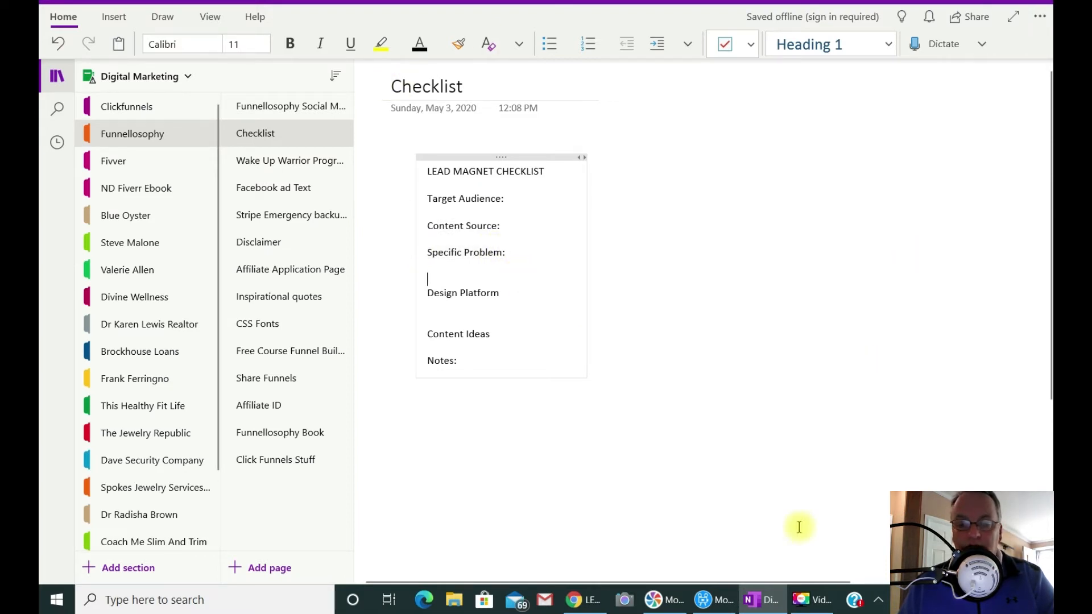
click(604, 606)
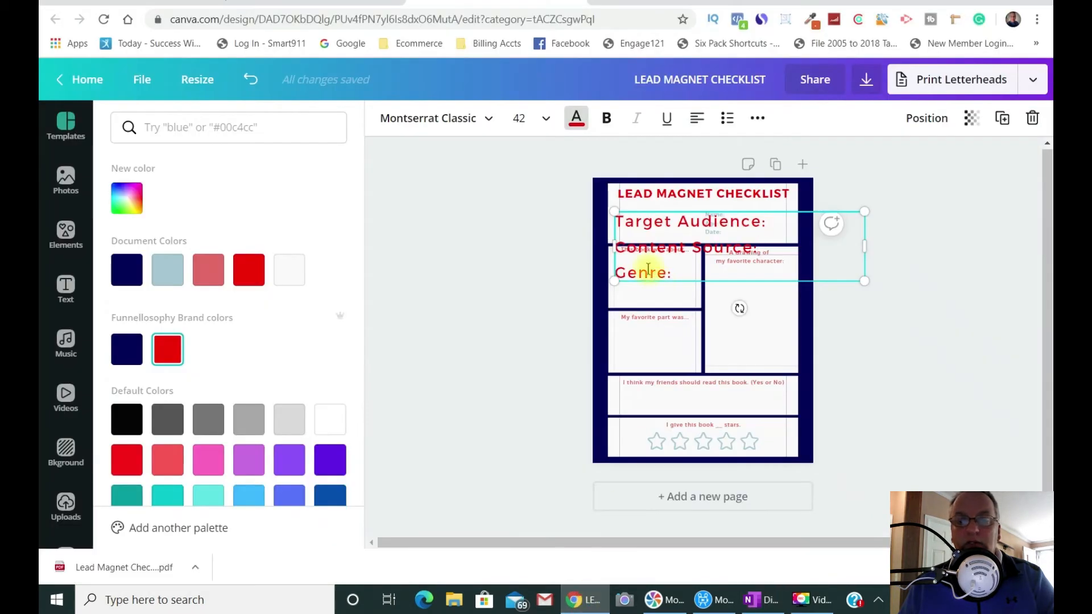
Step: Replace the Genre: line with the text Lead Magnet type:
drag(616, 273, 668, 273)
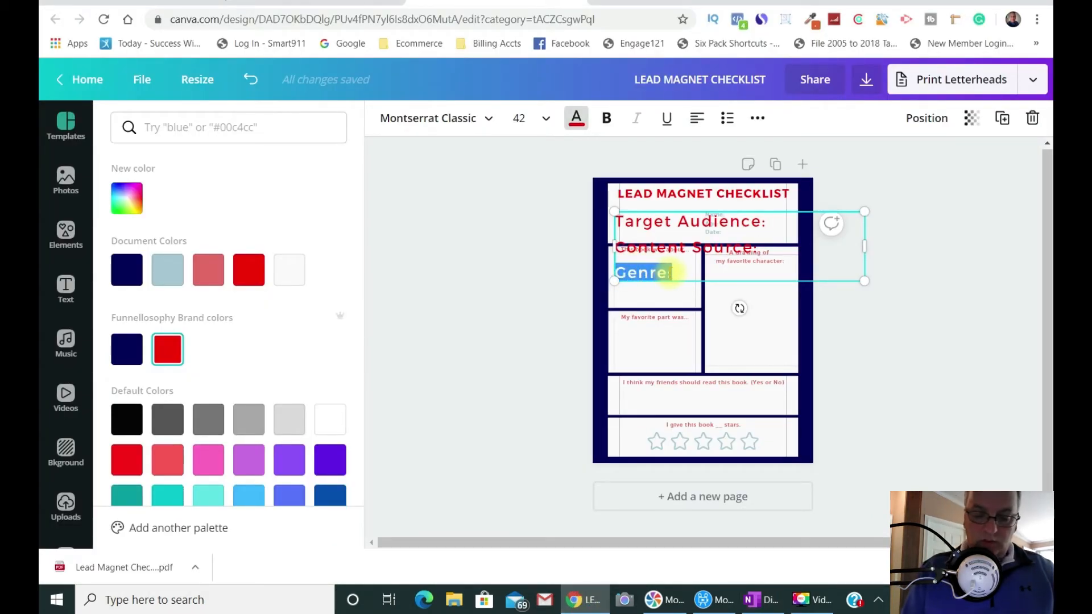
text(L)
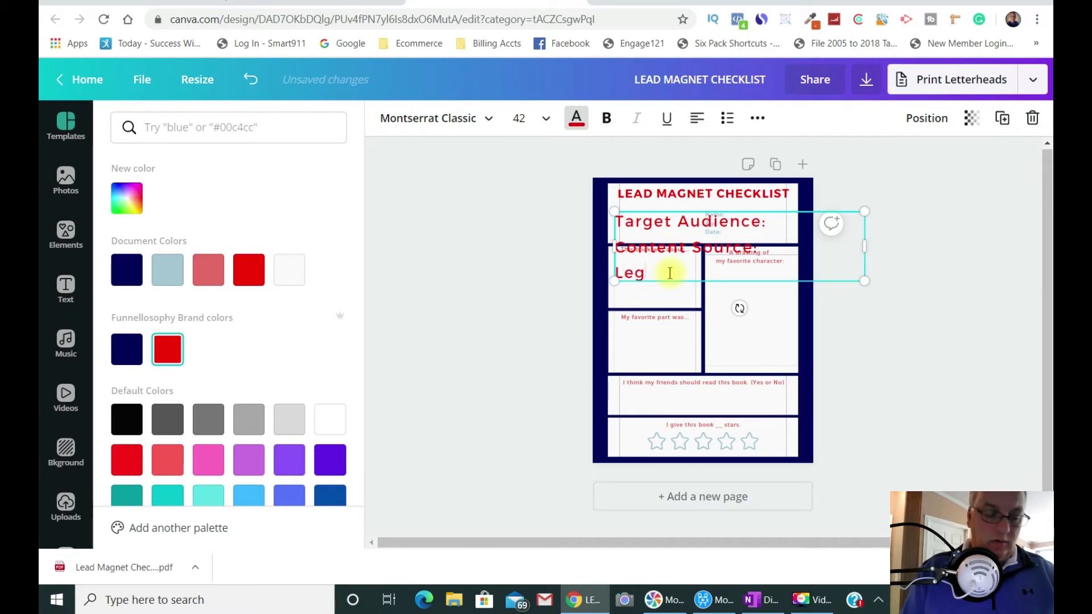
text(ead Magnet type:)
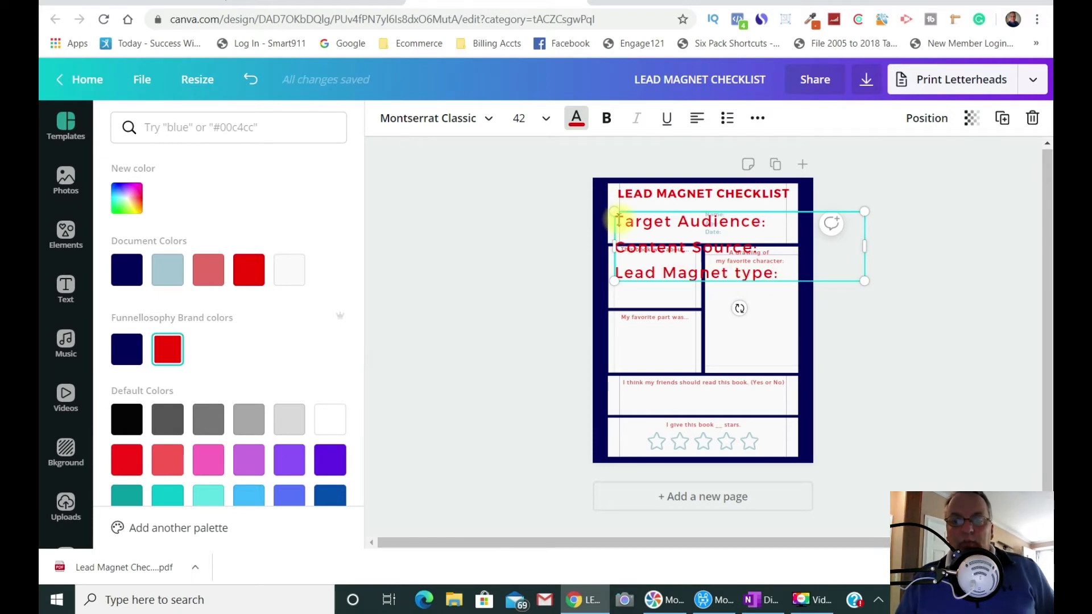
Step: Set the Target Audience, Content Source and Lead Magnet type lines to font size 28 and move the block down, clear of the Name, Age and Date text
drag(617, 219, 790, 275)
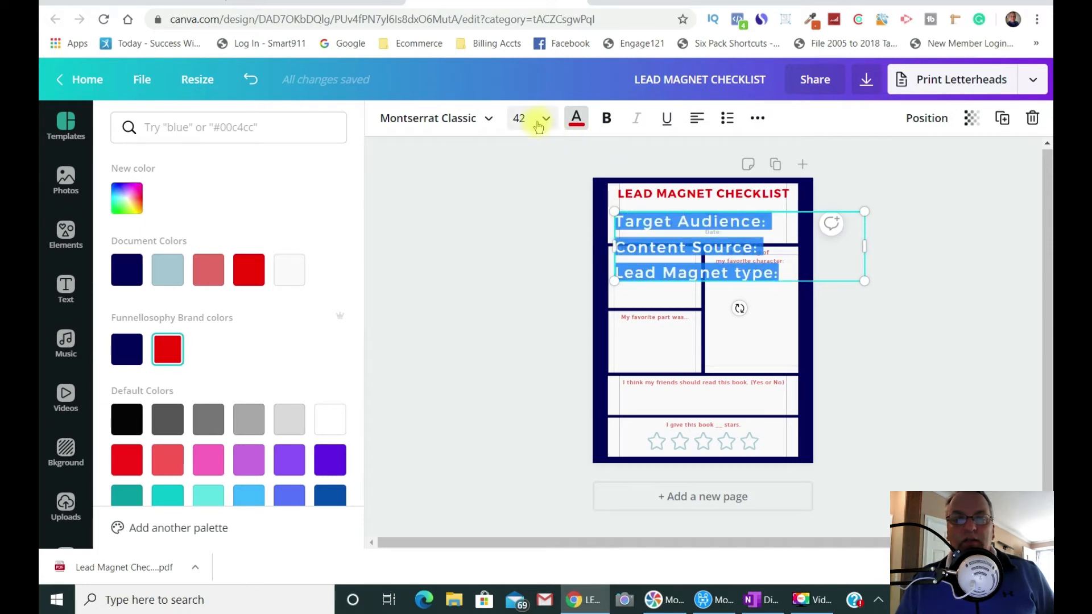
click(544, 122)
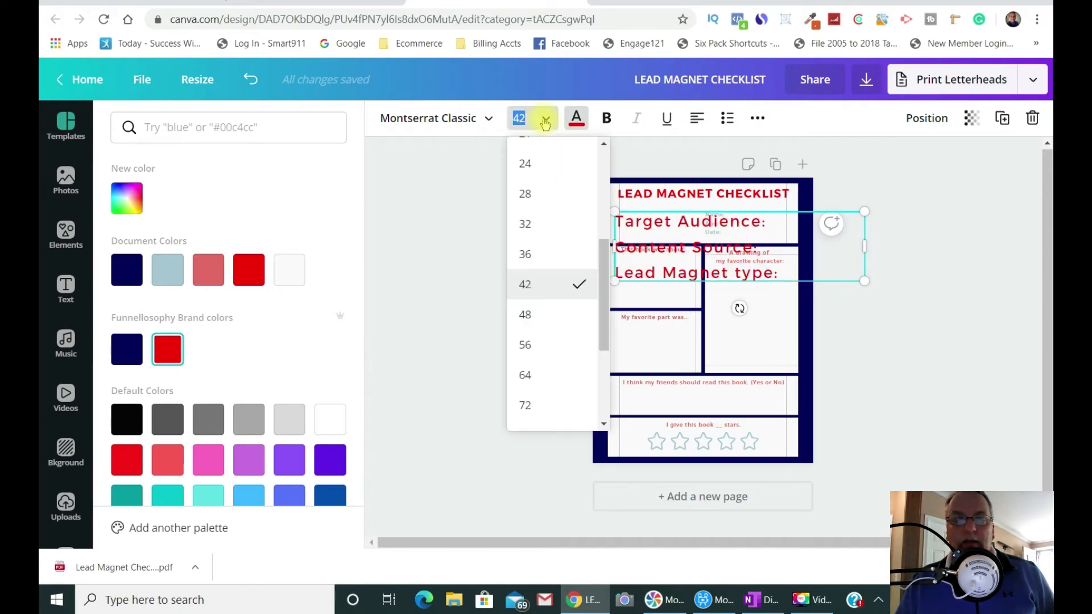
click(532, 203)
drag(685, 252, 694, 252)
drag(770, 208, 756, 295)
Step: Delete the Name, Age and Date text block and move the three-line Target Audience block up into the header box
click(739, 221)
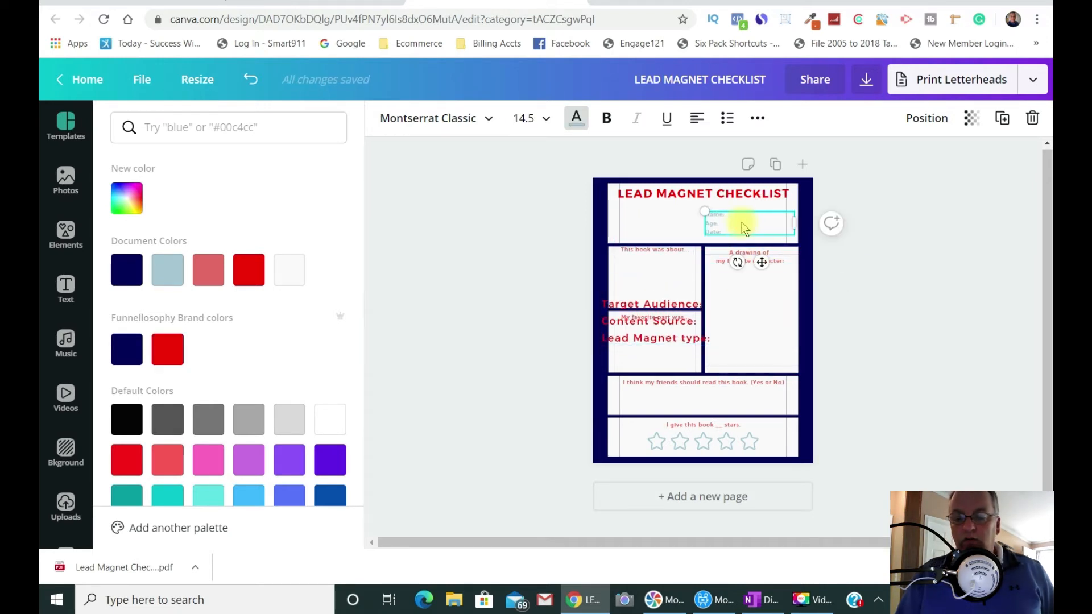
drag(741, 223, 648, 321)
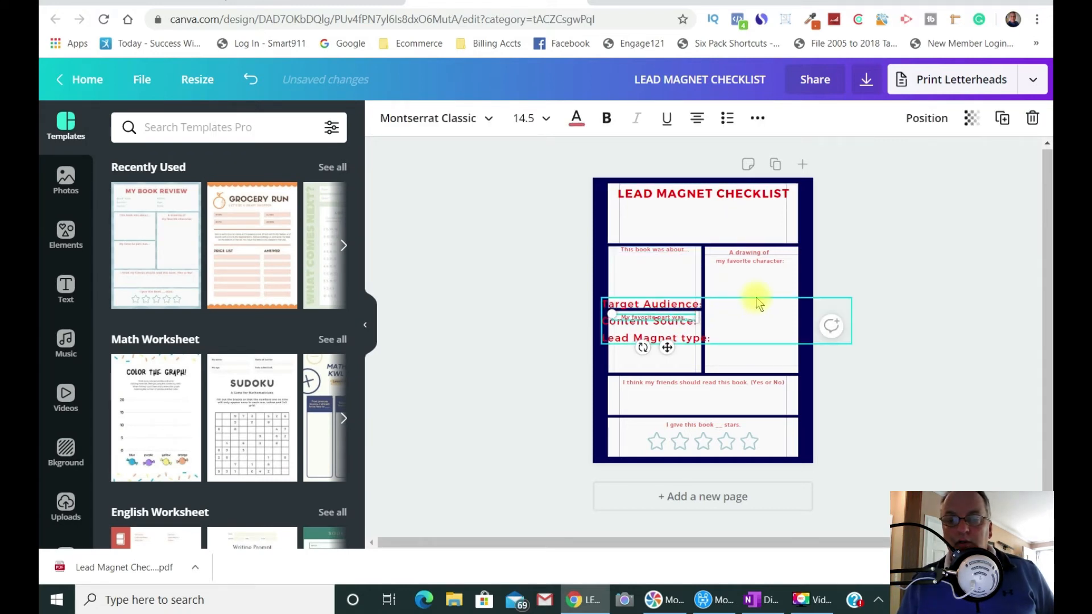
click(725, 328)
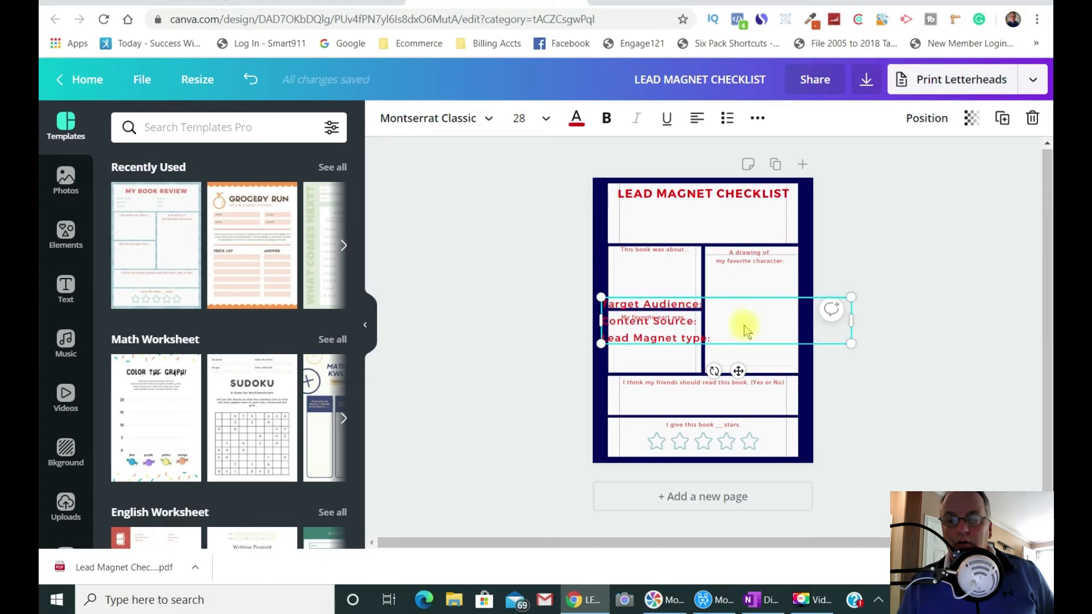
drag(738, 371, 744, 274)
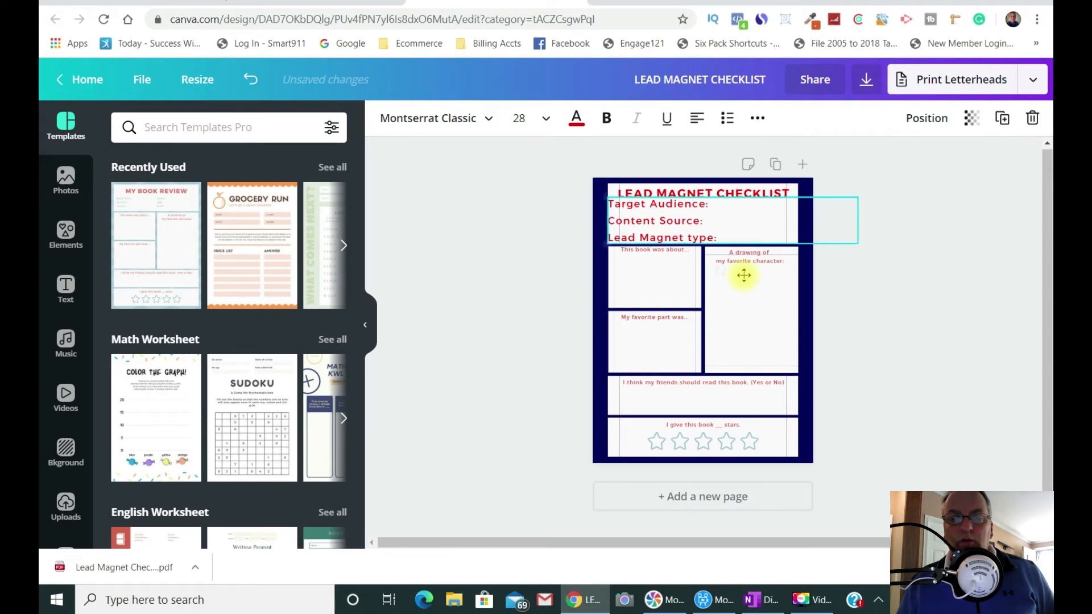
Step: Open the Target Audience, Content Source and Lead Magnet type text block for editing
double_click(679, 221)
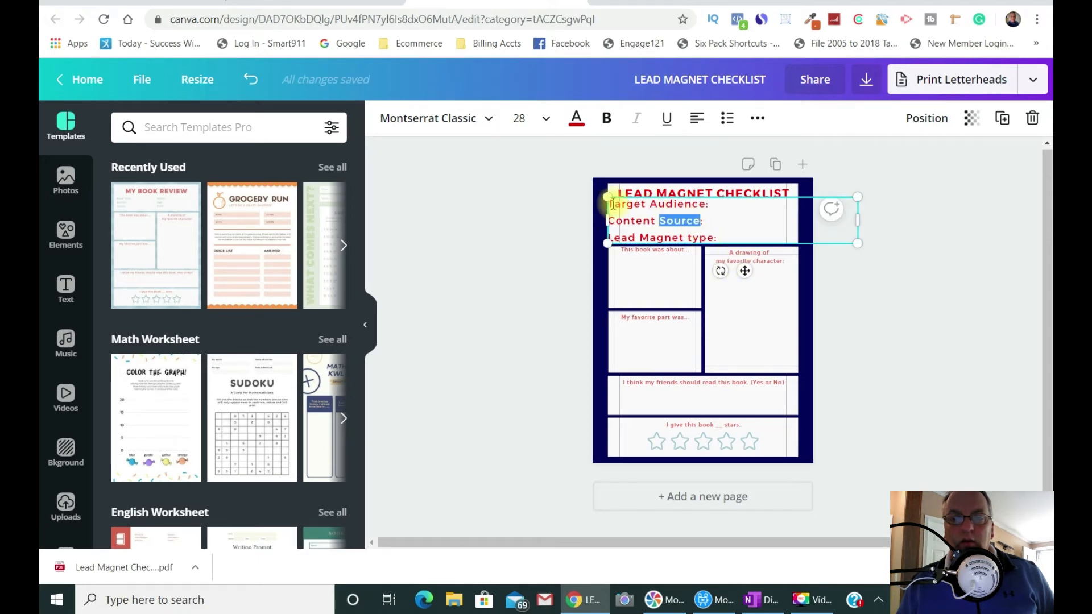